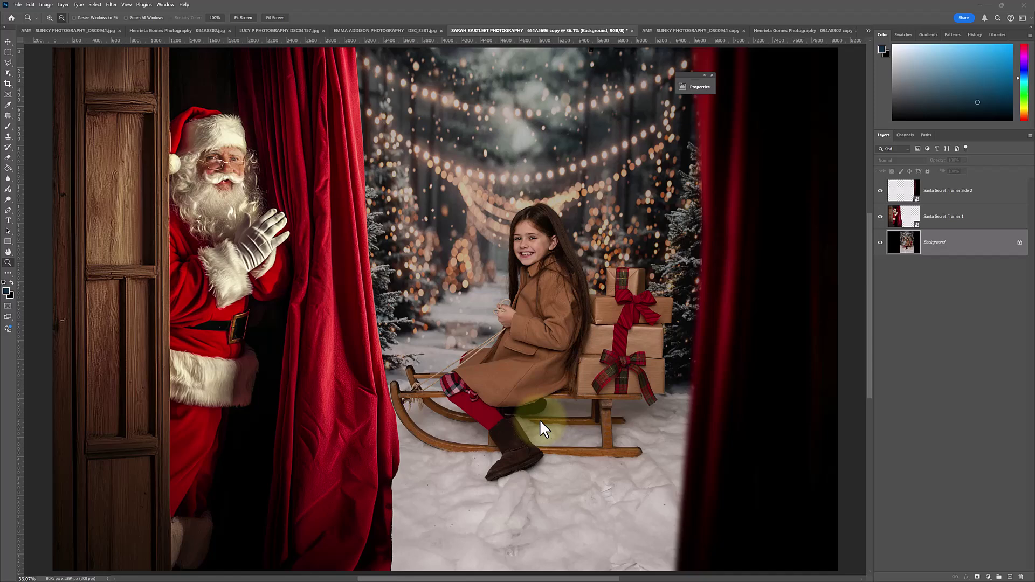
Step: Look through the finished Santa framer composites in the other open documents and bring up the unedited plaid pyjama family photo
left_click(681, 29)
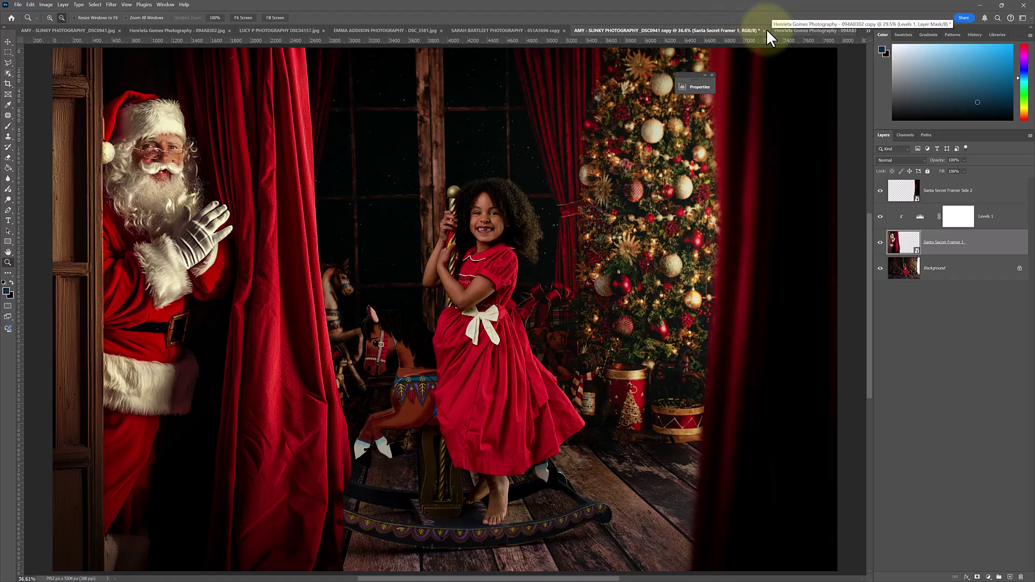
left_click(788, 30)
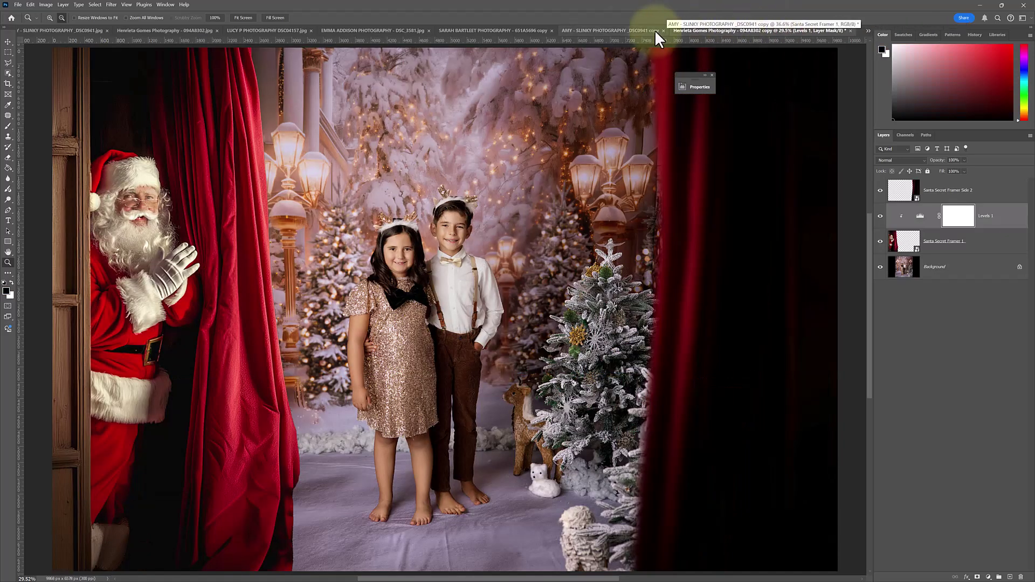
left_click(525, 30)
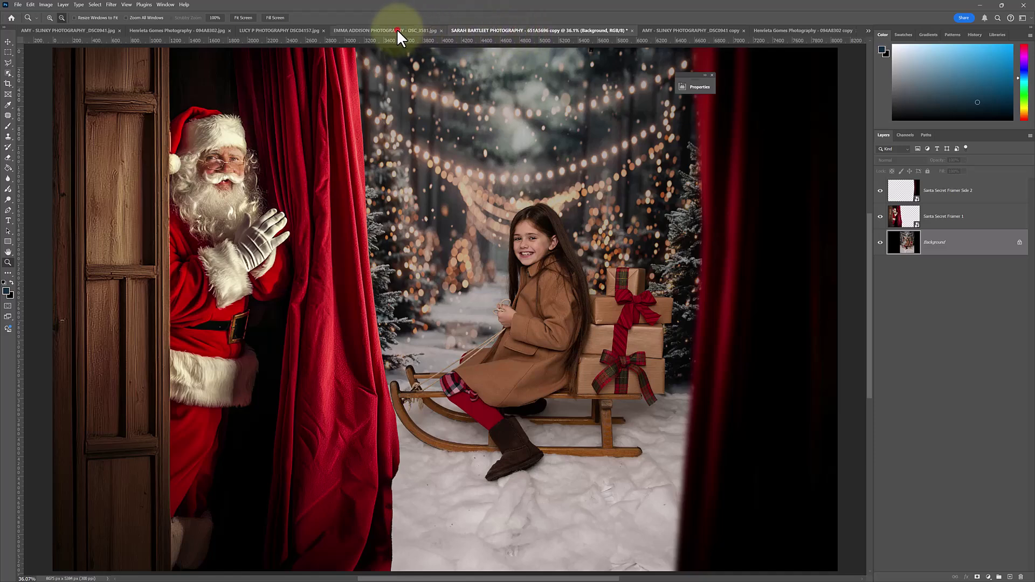
left_click(399, 30)
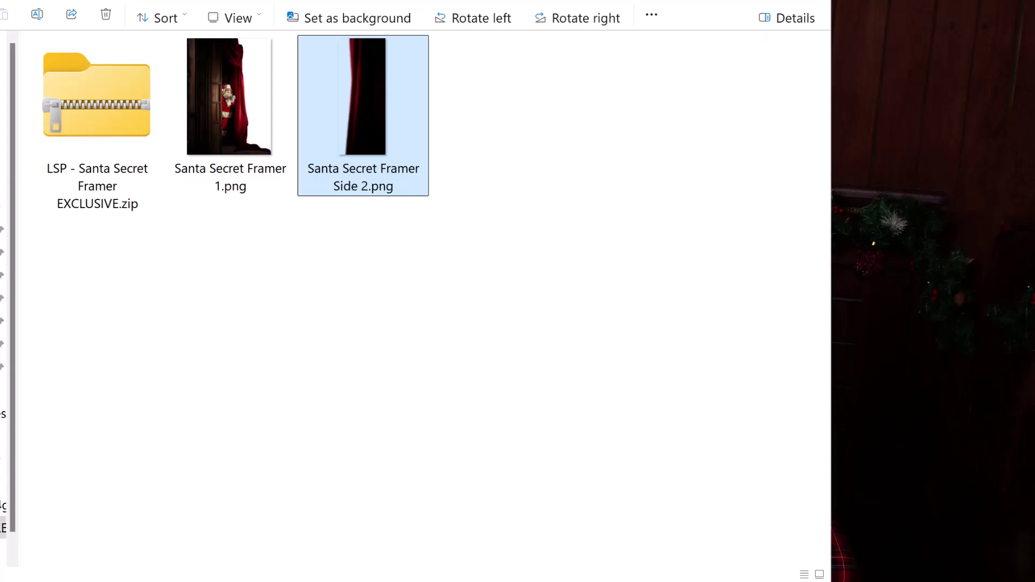
Step: Examine the Santa Secret Framer zip, its extraction option, and the two extracted PNG overlays in the folder
left_click(92, 123)
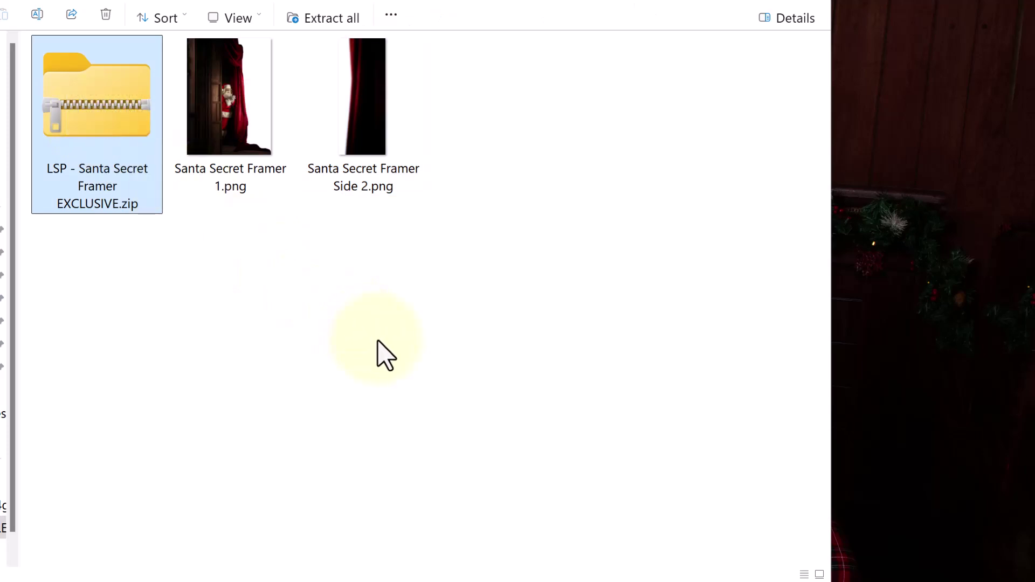
right_click(149, 127)
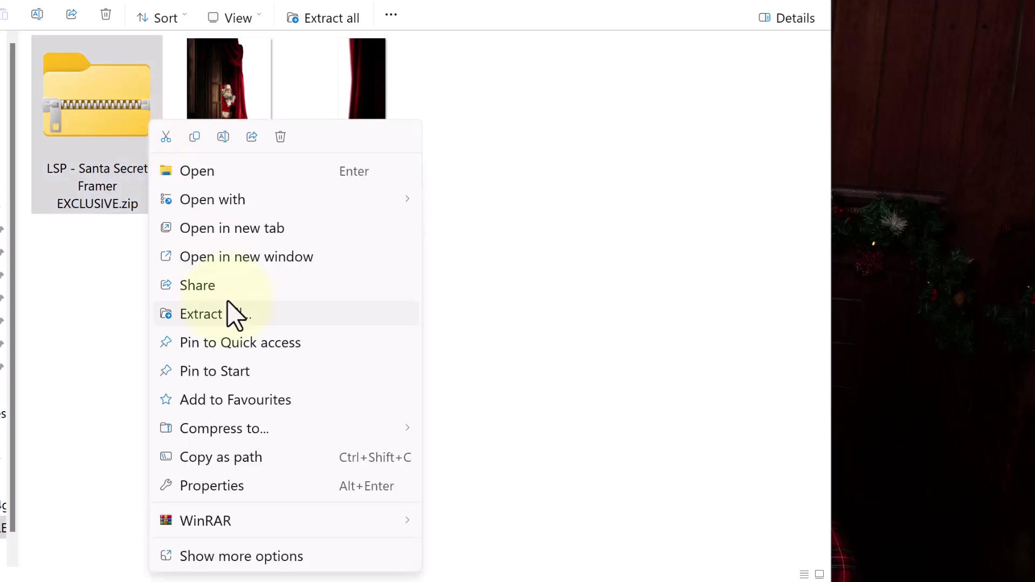
left_click(478, 240)
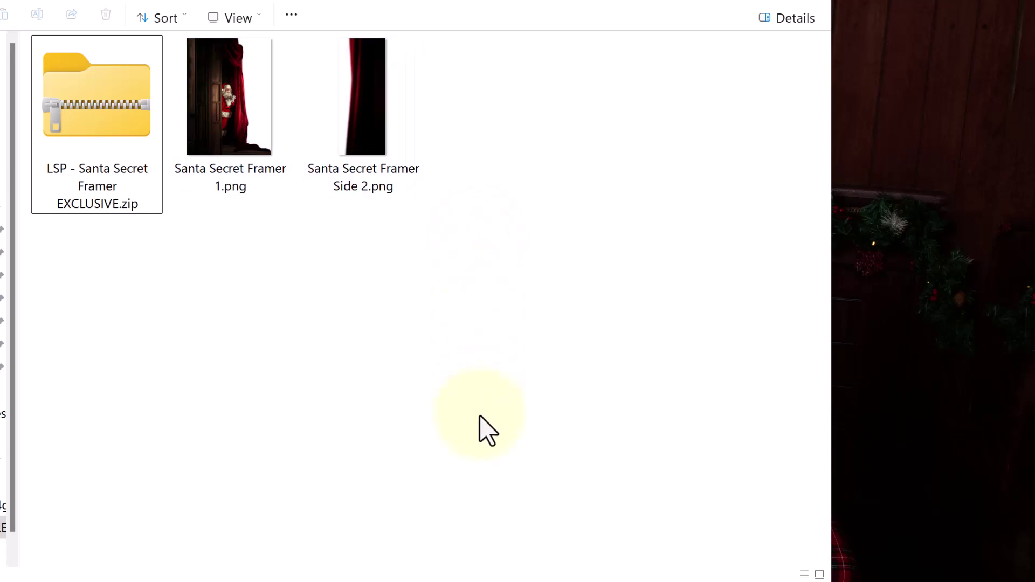
left_click(247, 106)
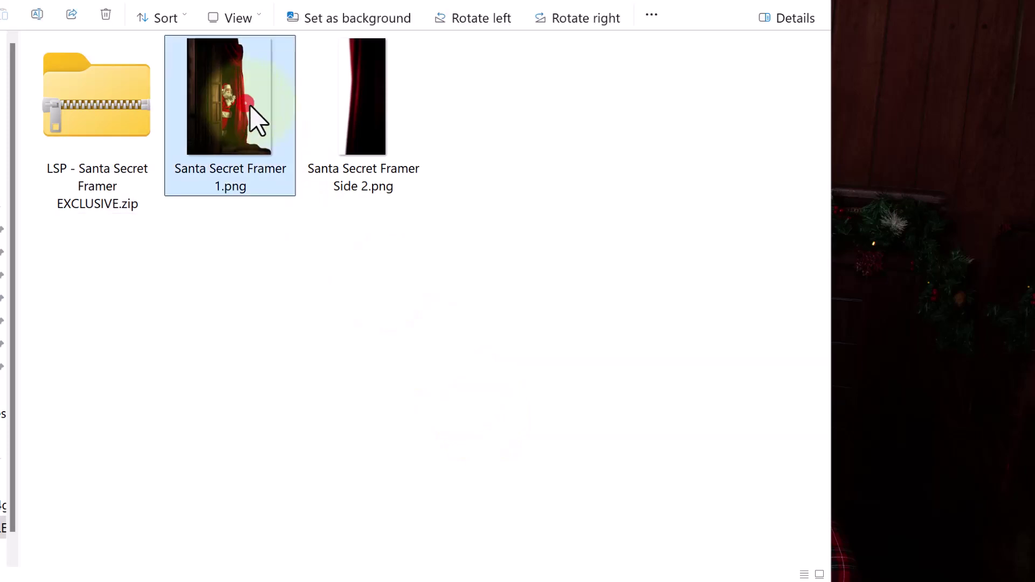
left_click(358, 117)
left_click(254, 124)
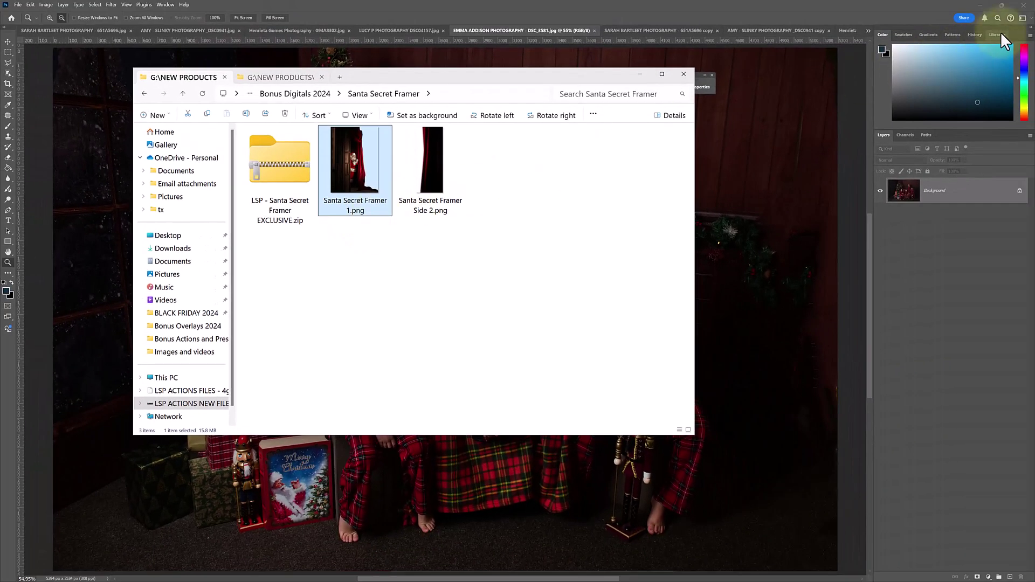
Step: Open the CHRISTMAS 2024 library in Photoshop and expand its New group of framer overlays
left_click(1001, 33)
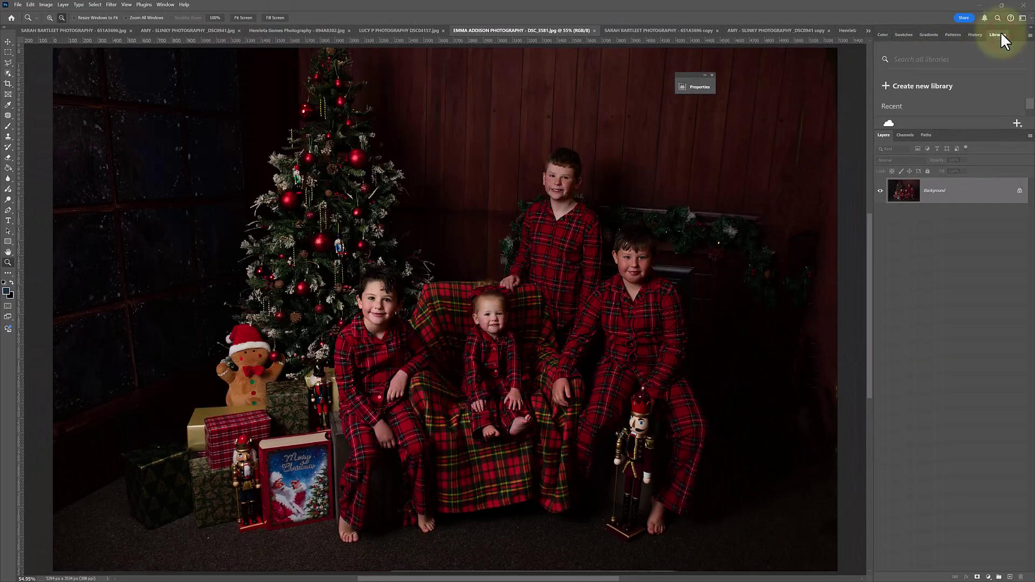
left_click_drag(958, 129, 957, 264)
left_click(941, 179)
left_click(925, 129)
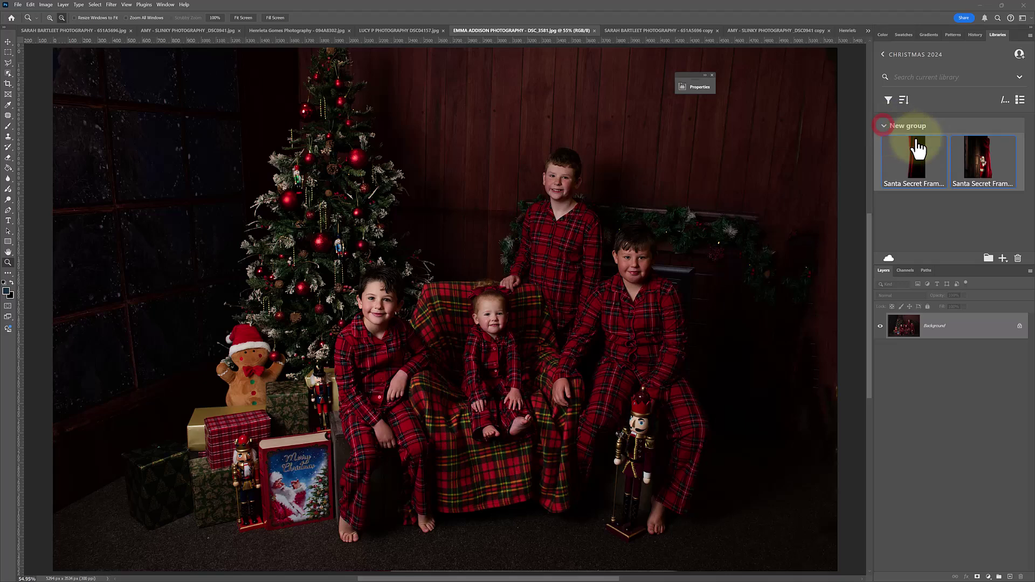
Step: Try placing Santa Secret Framer 1 from the library onto the family photo, then cancel the placement
left_click_drag(982, 157, 731, 218)
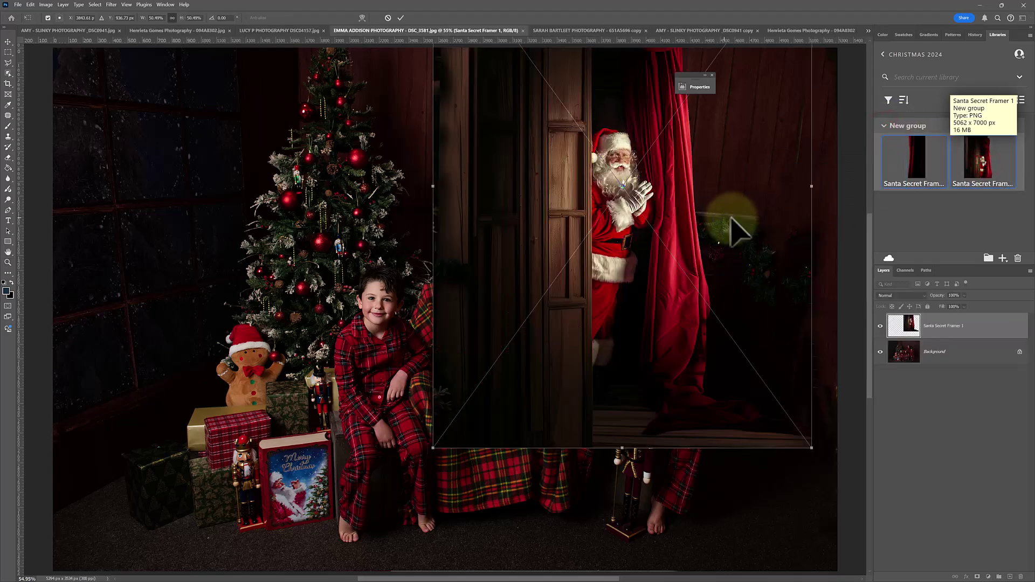
key("Escape")
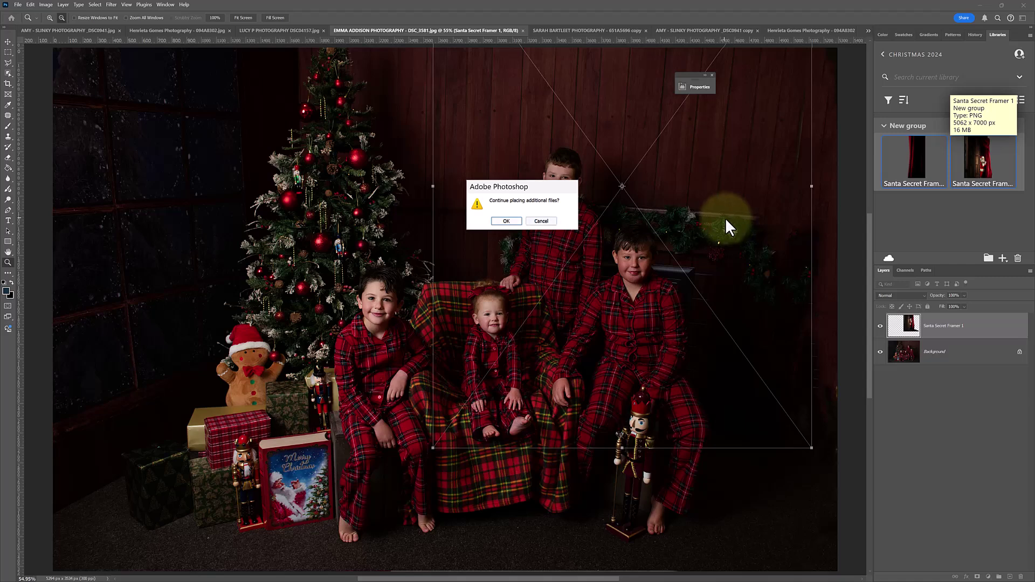
left_click(538, 222)
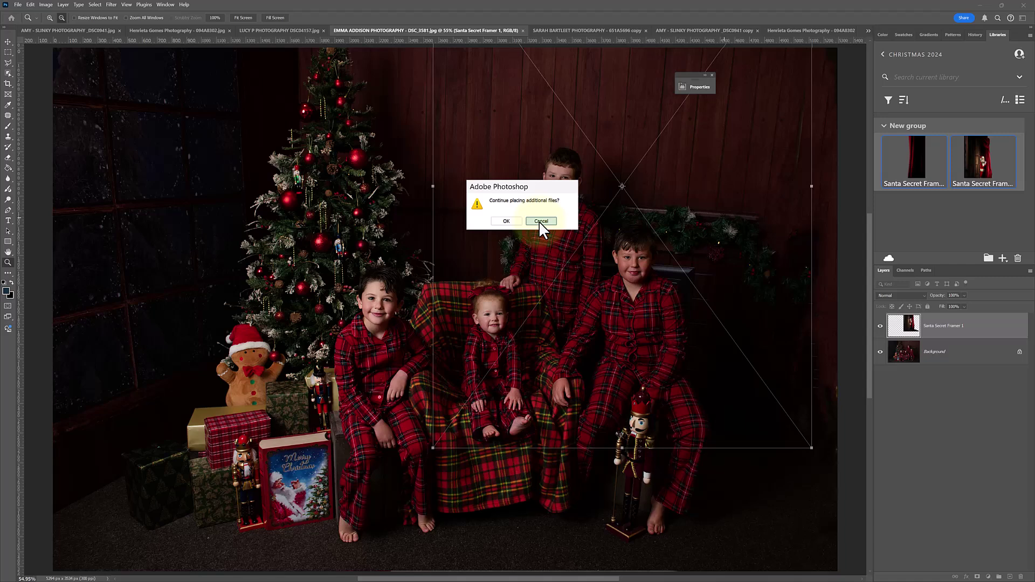
left_click(540, 221)
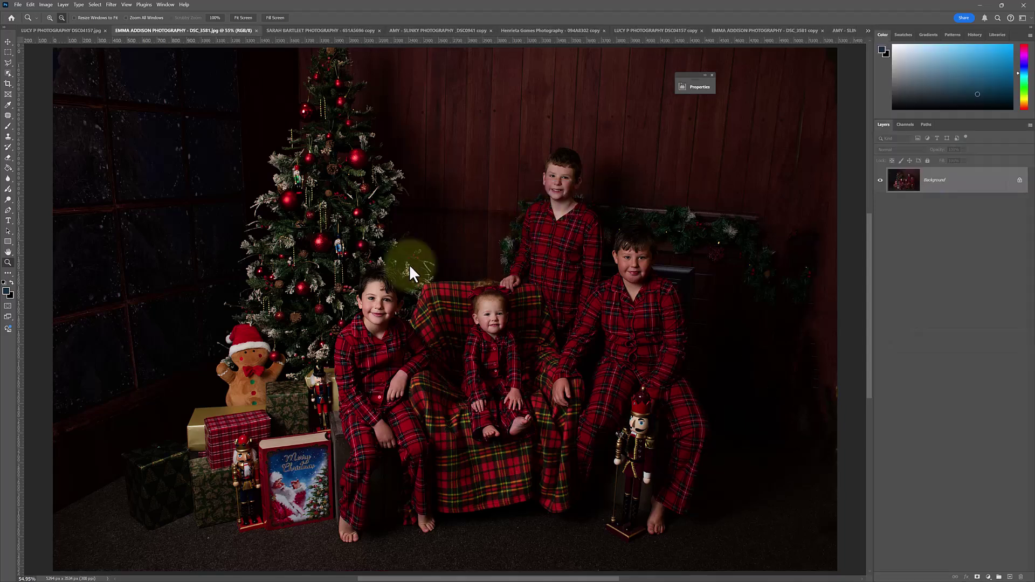
Step: Place Santa Secret Framer 1.png from the folder onto the family photo, enlarged so Santa and the red curtain frame the photo's left side
key("alt+Tab")
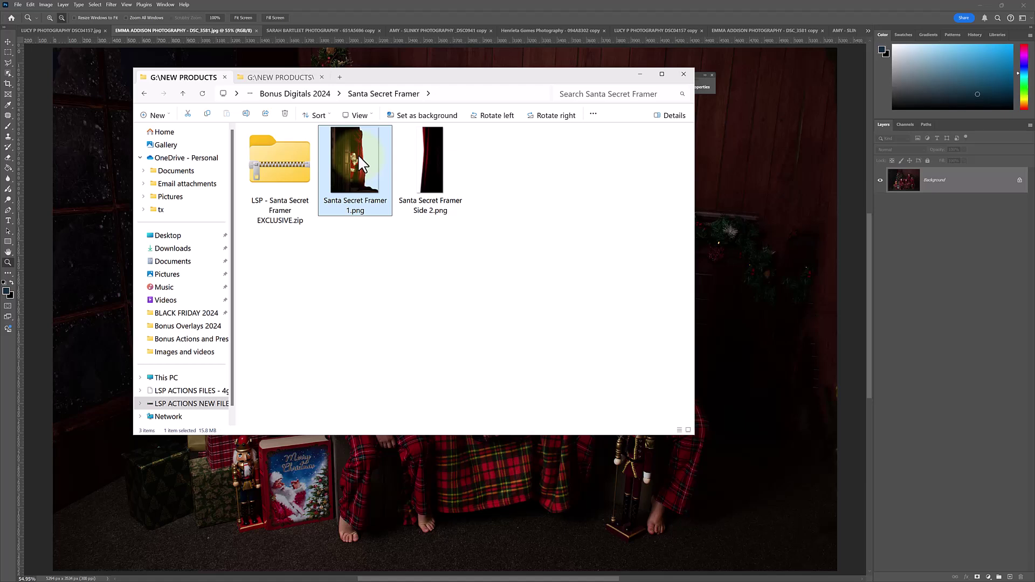
left_click_drag(358, 153, 89, 243)
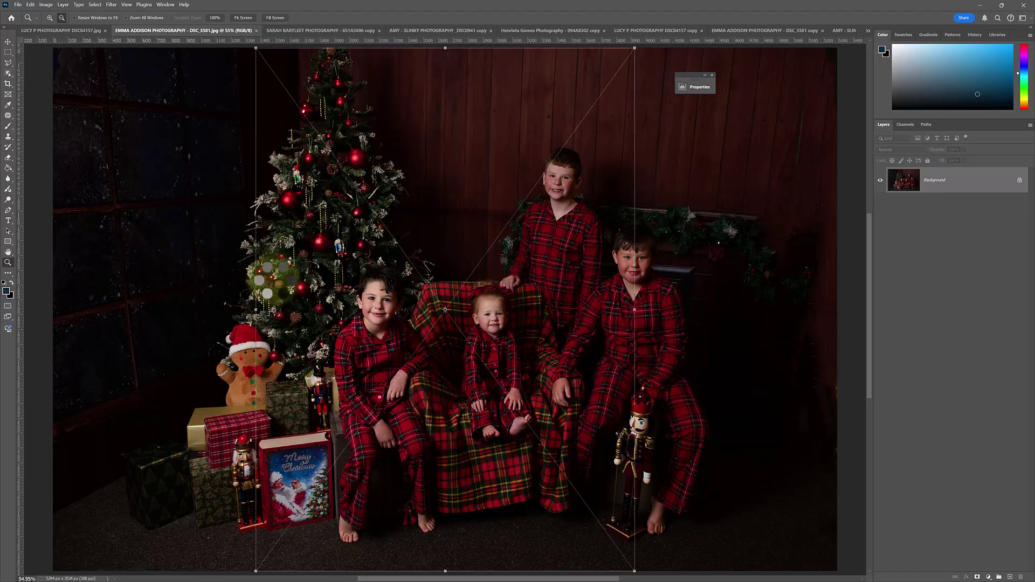
left_click_drag(238, 301, 271, 312)
left_click_drag(430, 300, 753, 317)
left_click_drag(692, 329, 464, 267)
key("Return")
key("z")
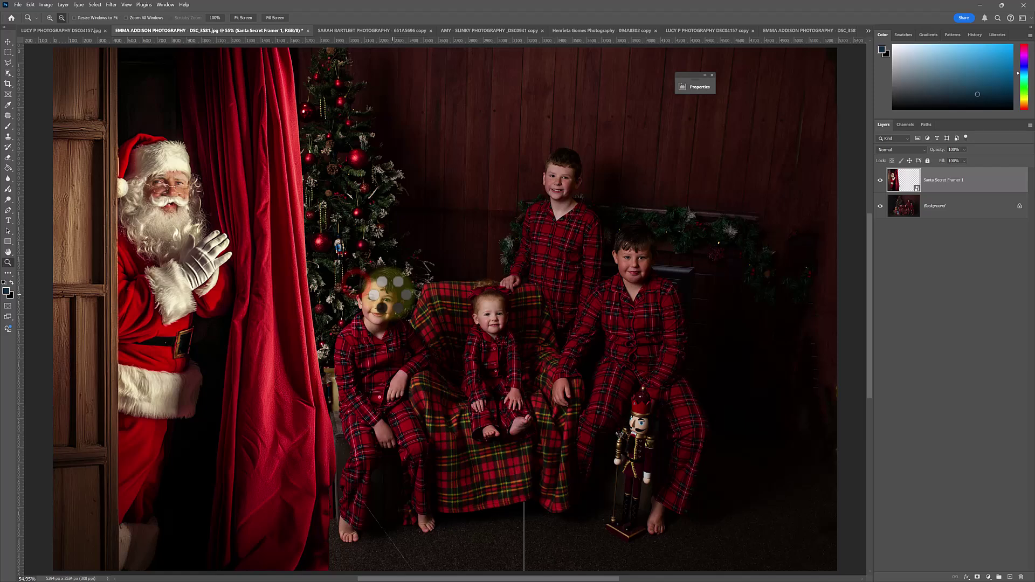
Step: Place Santa Secret Framer Side 2.png from the folder as a dark curtain along the photo's right edge
key("alt+Tab")
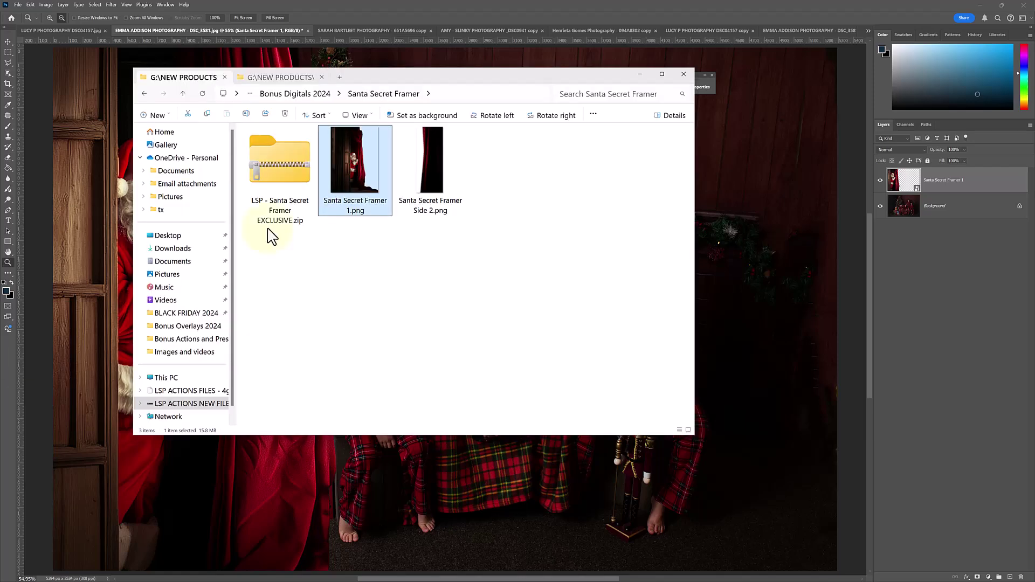
left_click(419, 157)
left_click_drag(438, 158, 753, 215)
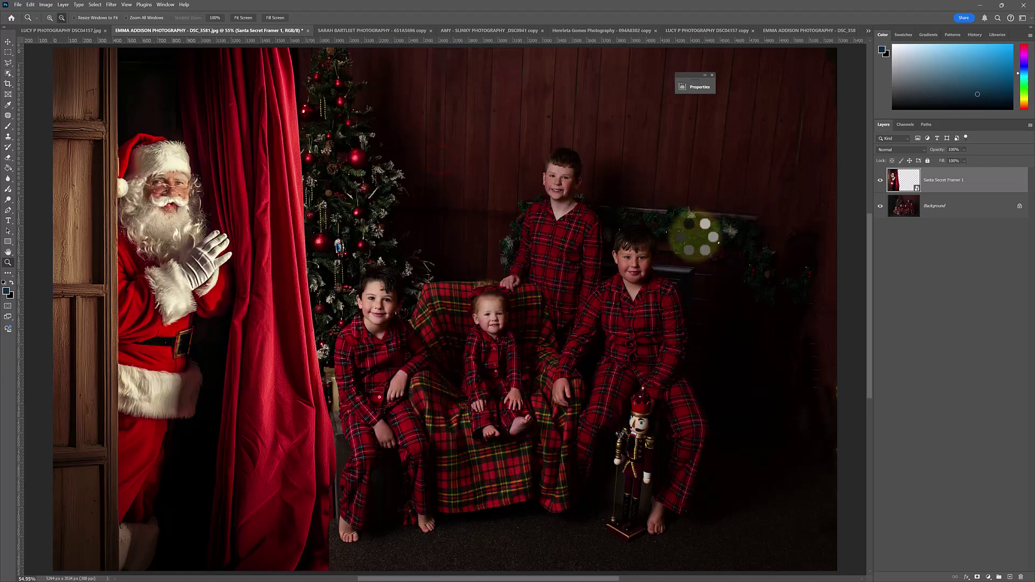
left_click_drag(647, 317, 783, 325)
key("Return")
key("z")
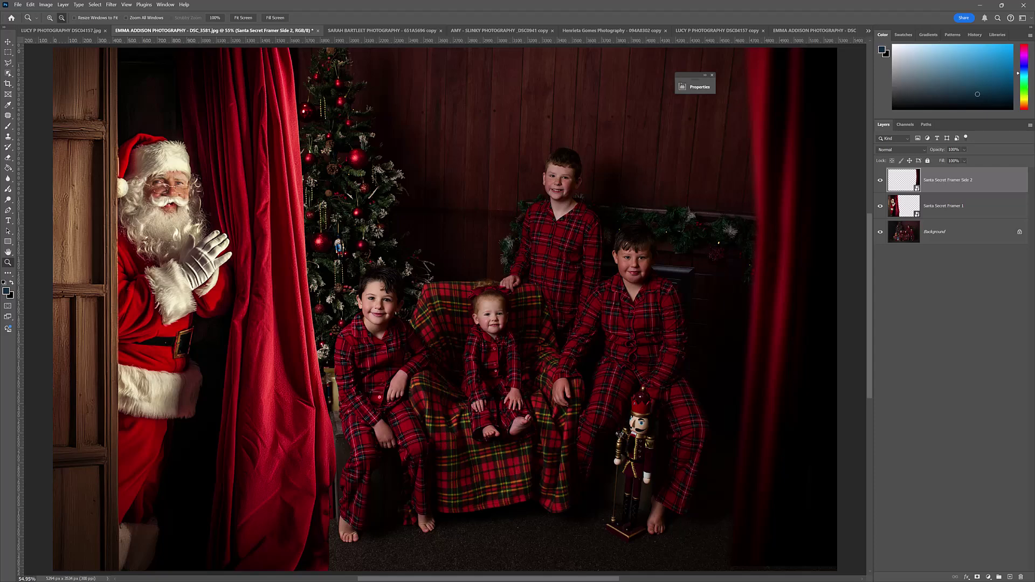
Step: Place a second Santa Secret Framer Side 2.png, flip it horizontally, and position it along the photo's left edge beside Santa
key("alt+Tab")
left_click_drag(426, 164, 726, 227)
right_click(521, 219)
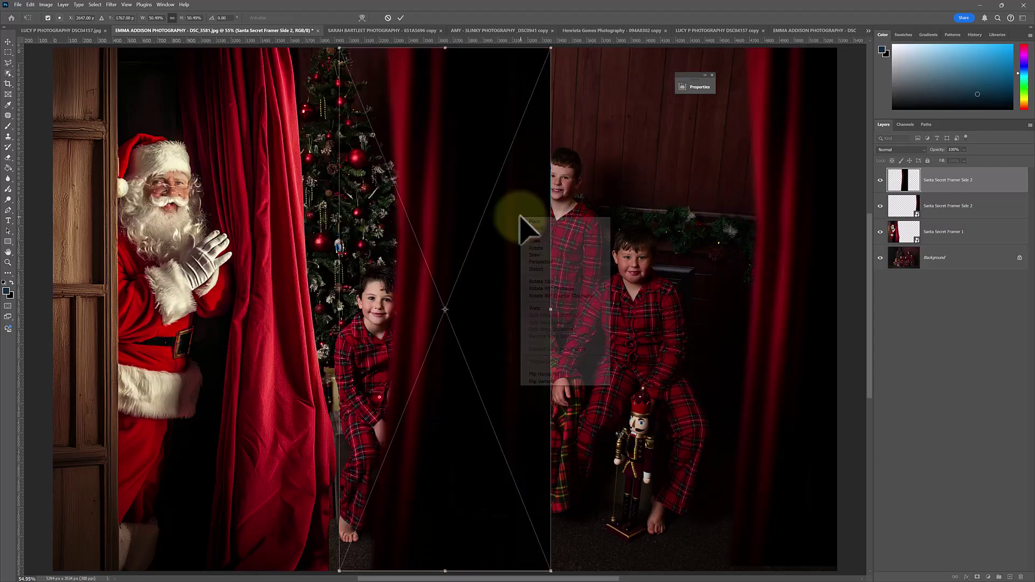
left_click(577, 373)
left_click_drag(564, 373, 143, 373)
left_click_drag(130, 205, 130, 204)
key("Return")
key("z")
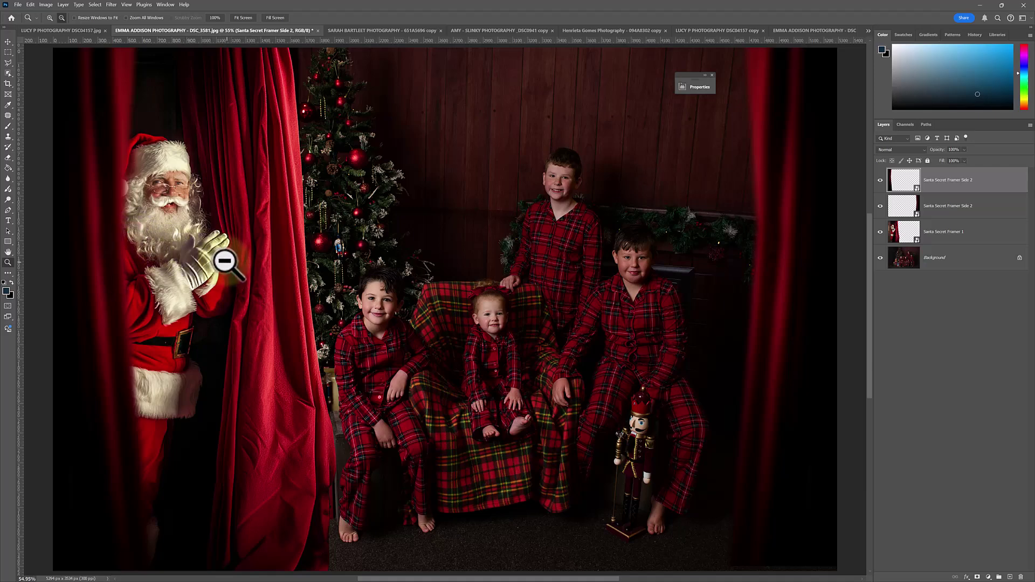
Step: Add a Color Balance adjustment layer directly above the Santa Secret Framer 1 layer
left_click(959, 232)
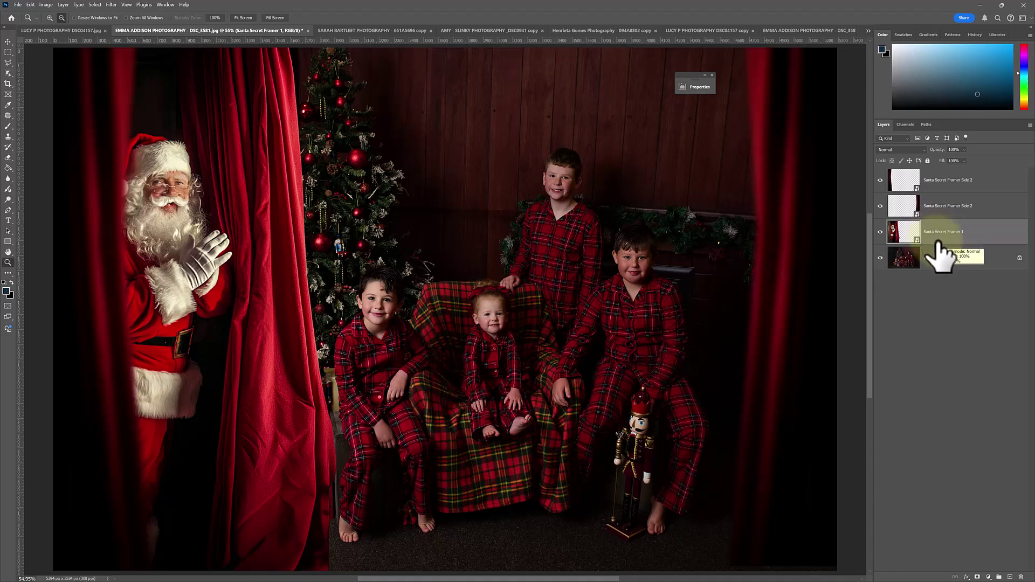
left_click(167, 5)
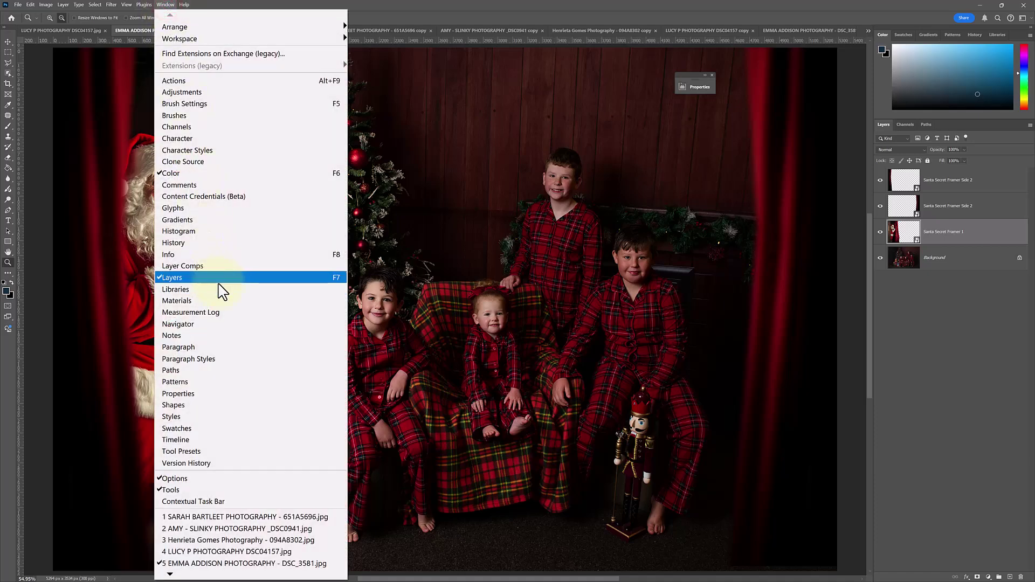
left_click(947, 233)
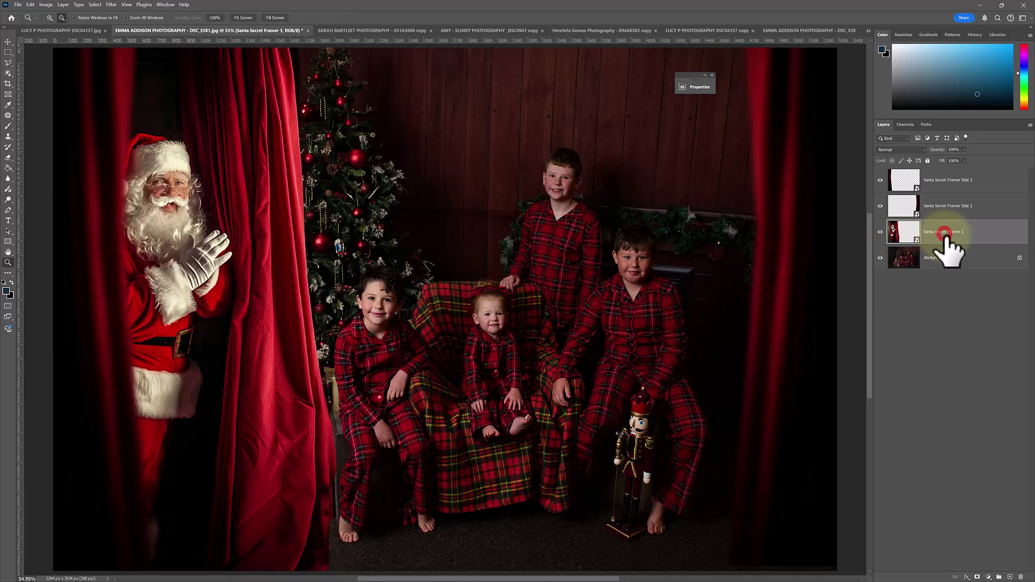
left_click(989, 577)
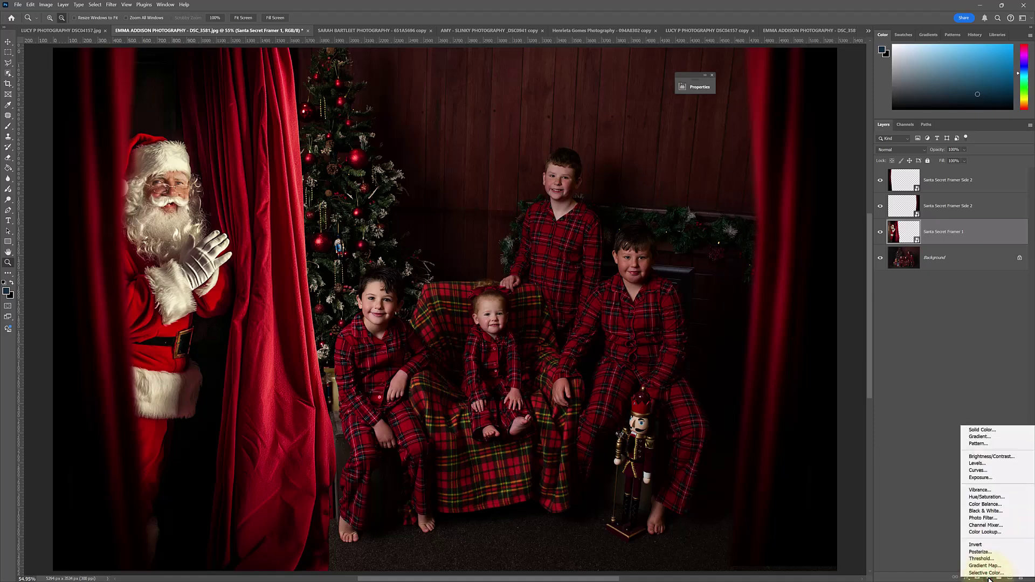
left_click(988, 505)
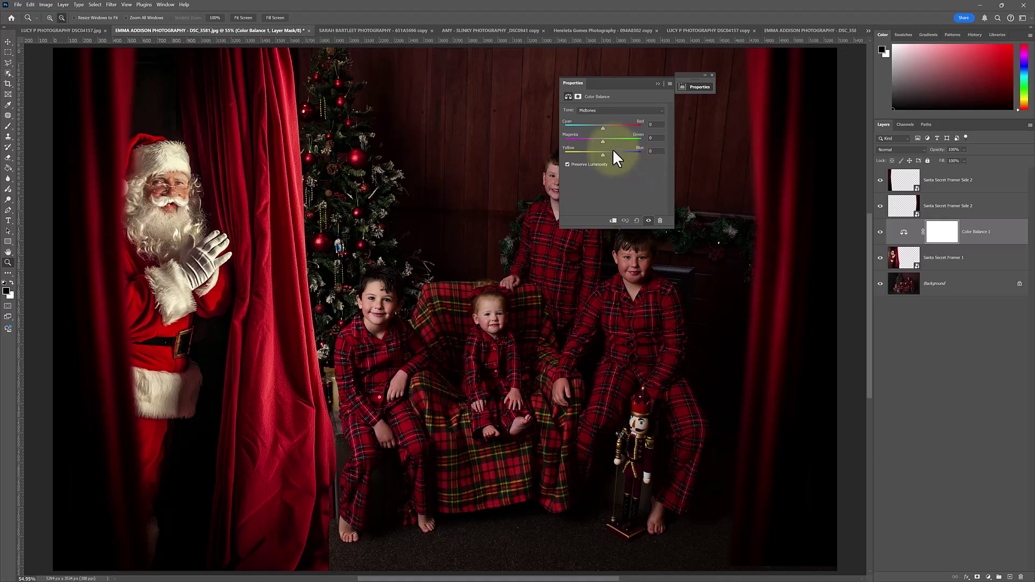
Step: Try a Color Balance midtones shift of -100 Cyan/Red and +100 Magenta/Green on the whole image, then undo it
left_click_drag(604, 142, 543, 118)
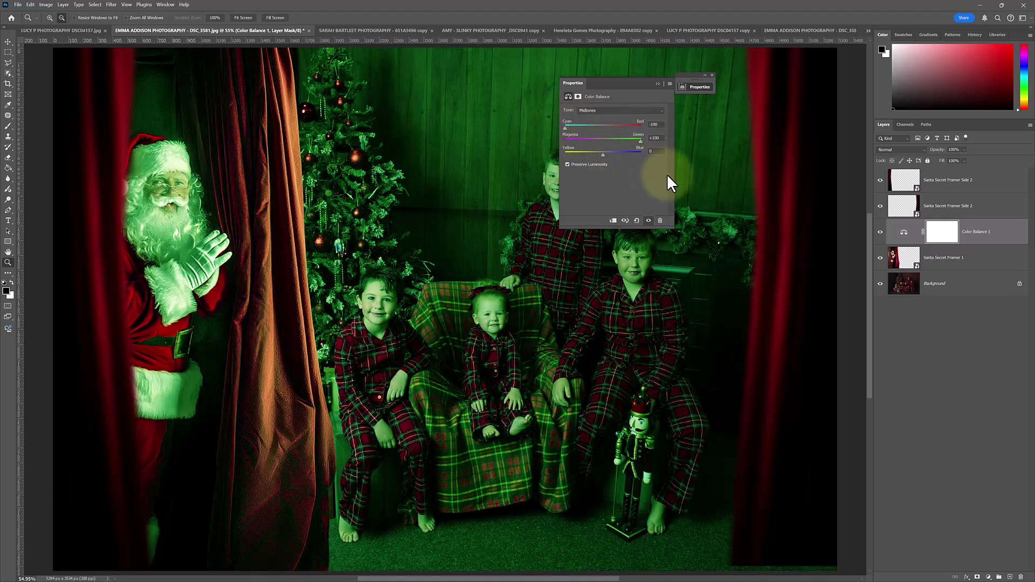
key("ctrl+z")
key("ctrl+z")
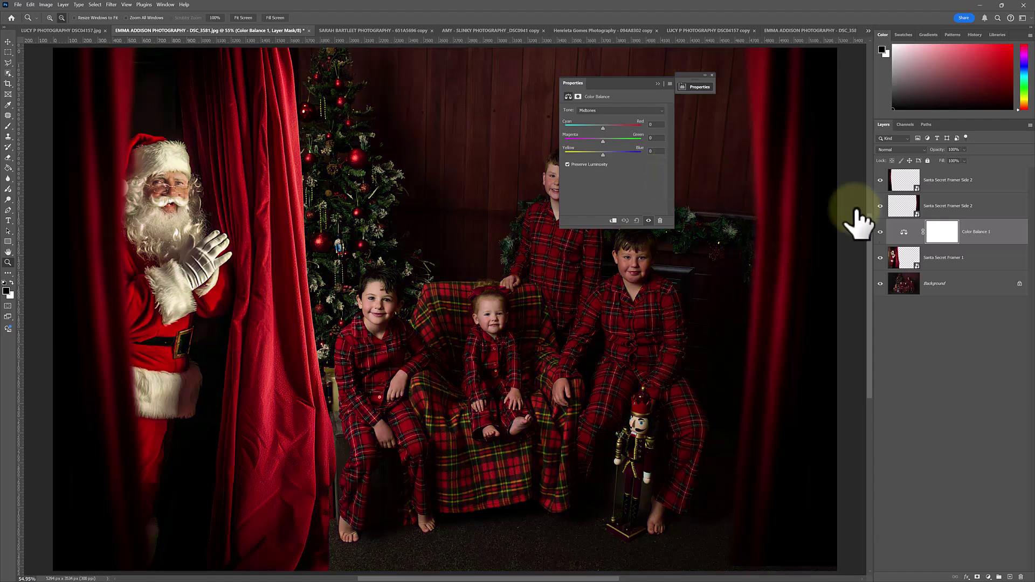
Step: Clip the Color Balance adjustment to the Santa Secret Framer 1 layer with a clipping mask
right_click(976, 238)
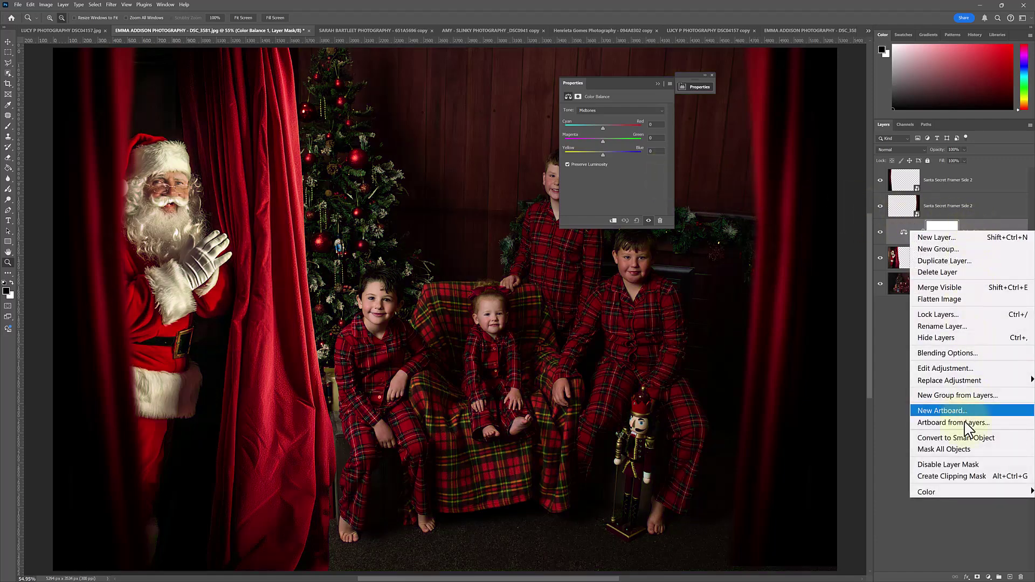
left_click(950, 476)
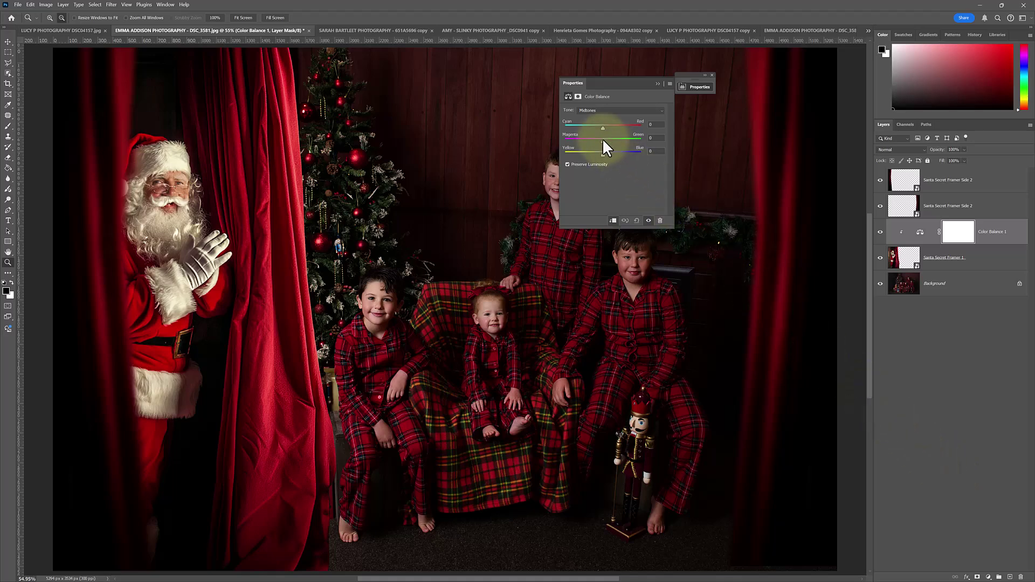
Step: Try clipped midtones values of +100 Cyan/Red and +100 Magenta/Green on the Santa layer, then undo them
left_click_drag(603, 141, 691, 144)
left_click_drag(603, 128, 643, 129)
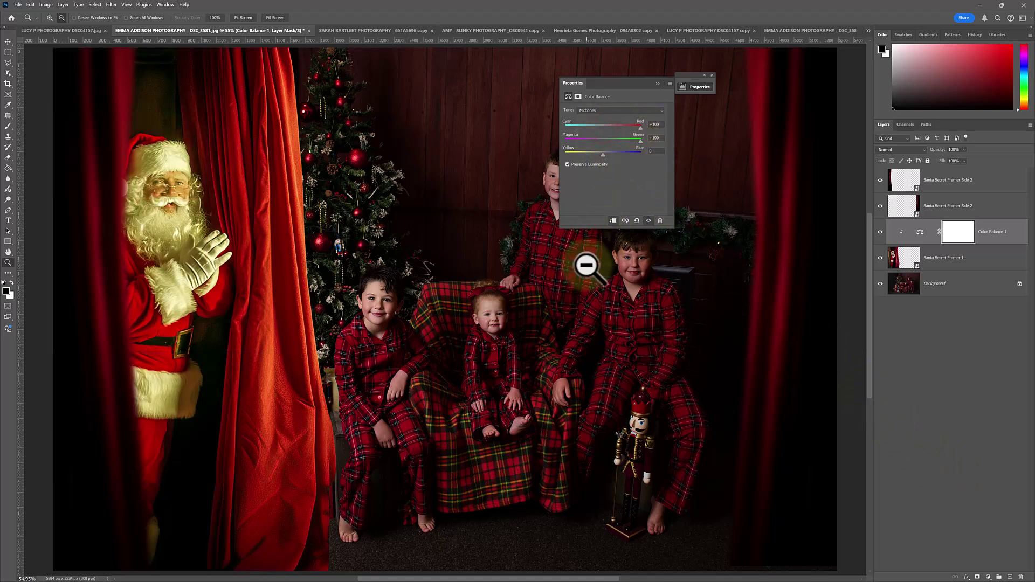
key("ctrl+z")
key("ctrl+z")
Step: Set the Color Balance highlights to -6 Cyan/Red, -12 Magenta/Green and +11 Yellow/Blue for the Santa layer
left_click(614, 110)
key("Down")
left_click(586, 130)
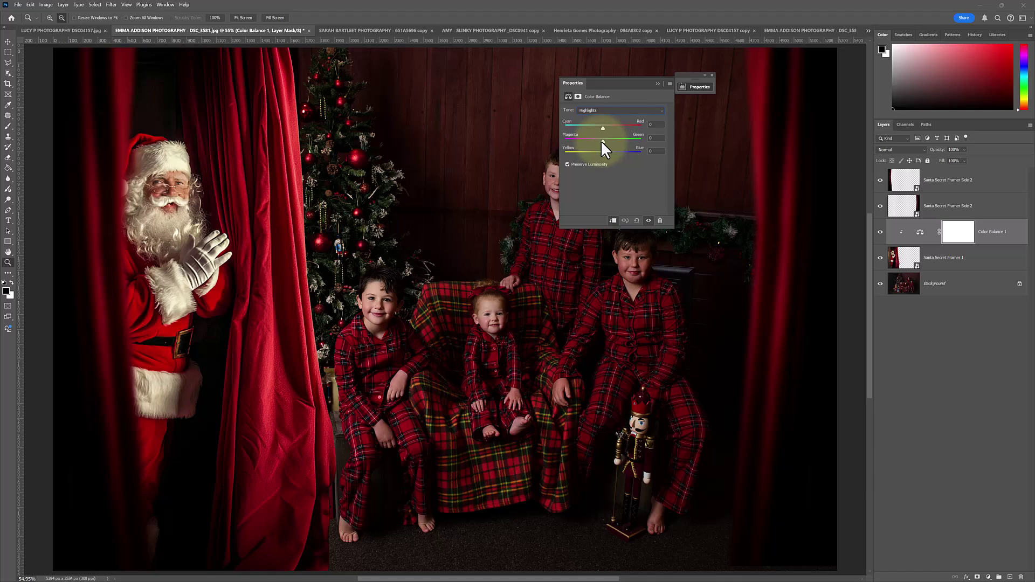
left_click_drag(598, 141, 597, 140)
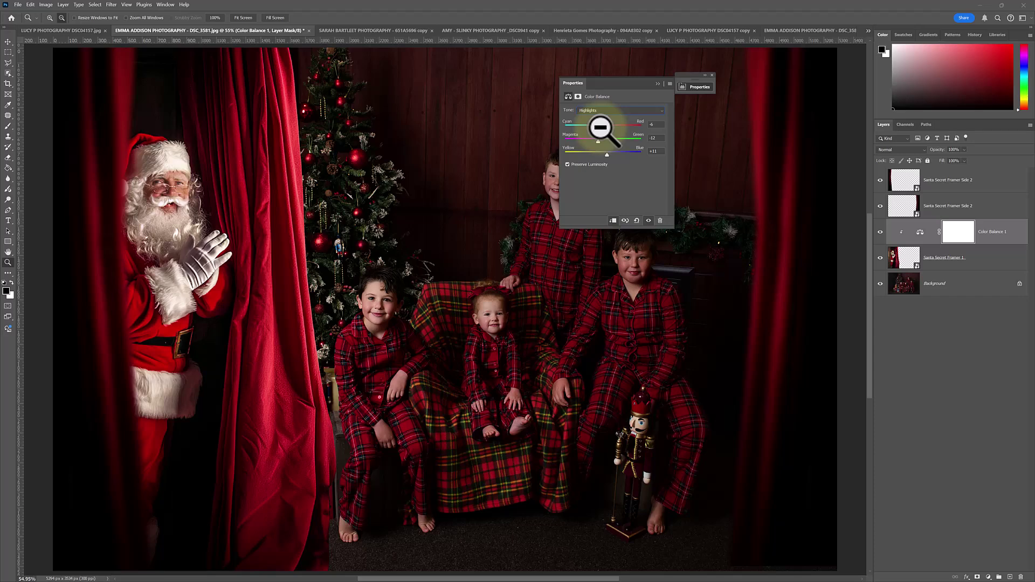
Step: Collapse the Color Balance properties and compare the photo with the Santa Secret Framer 1 layer hidden and shown
left_click(658, 85)
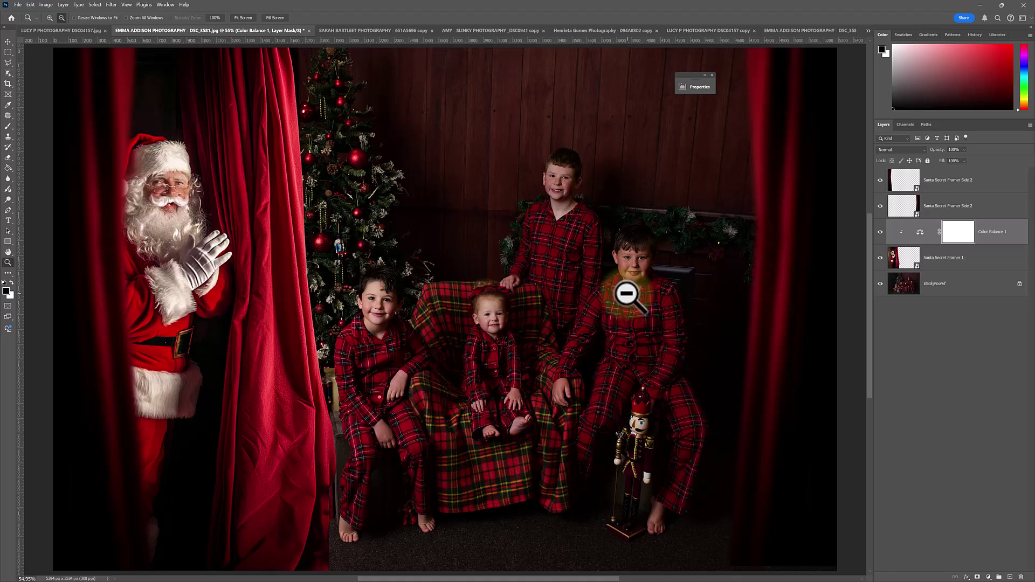
left_click(881, 258)
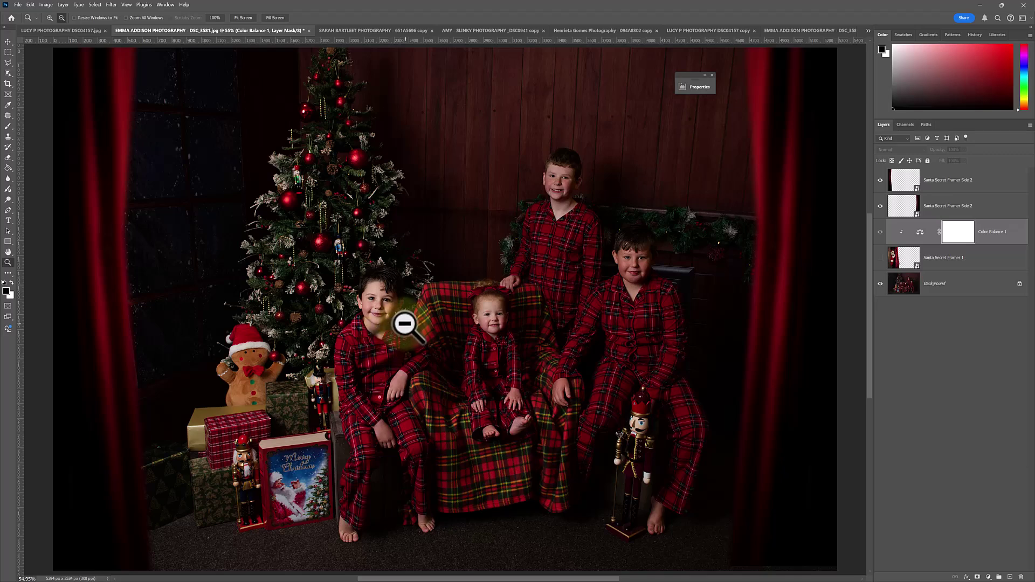
left_click(880, 258)
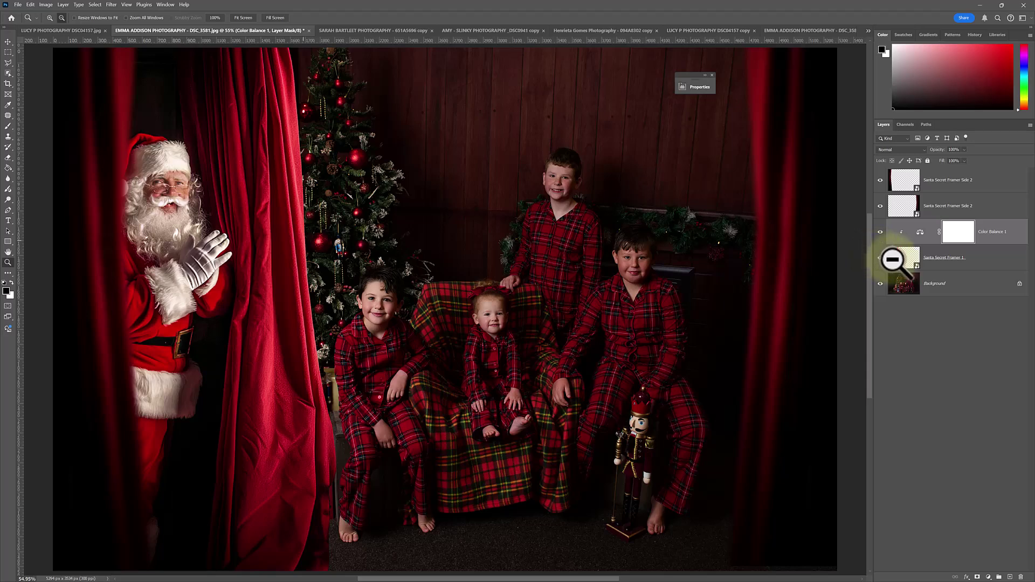
Step: Flip the Santa Secret Framer 1 layer horizontally and move it to the right side of the family photo
left_click(897, 262)
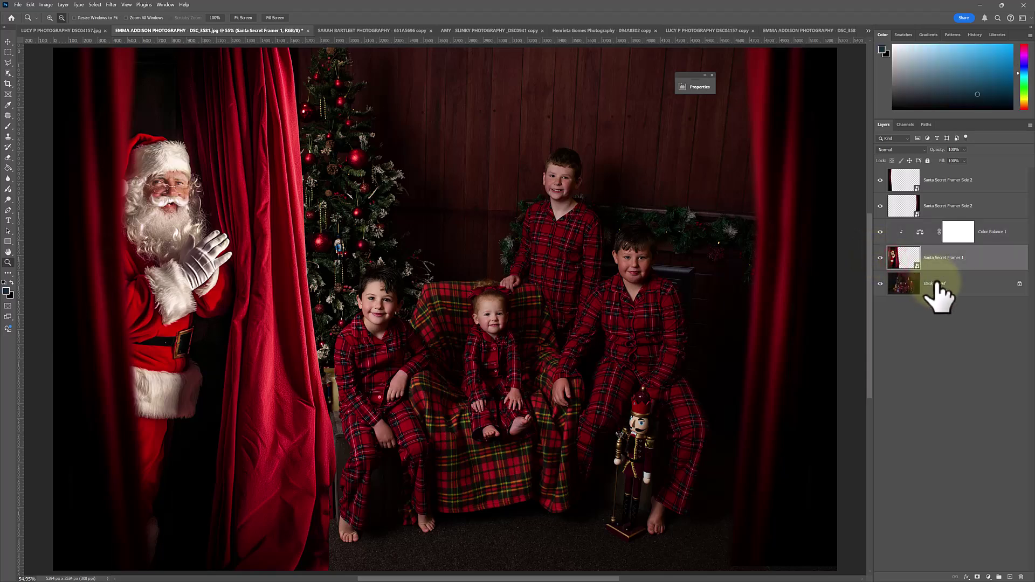
left_click(30, 5)
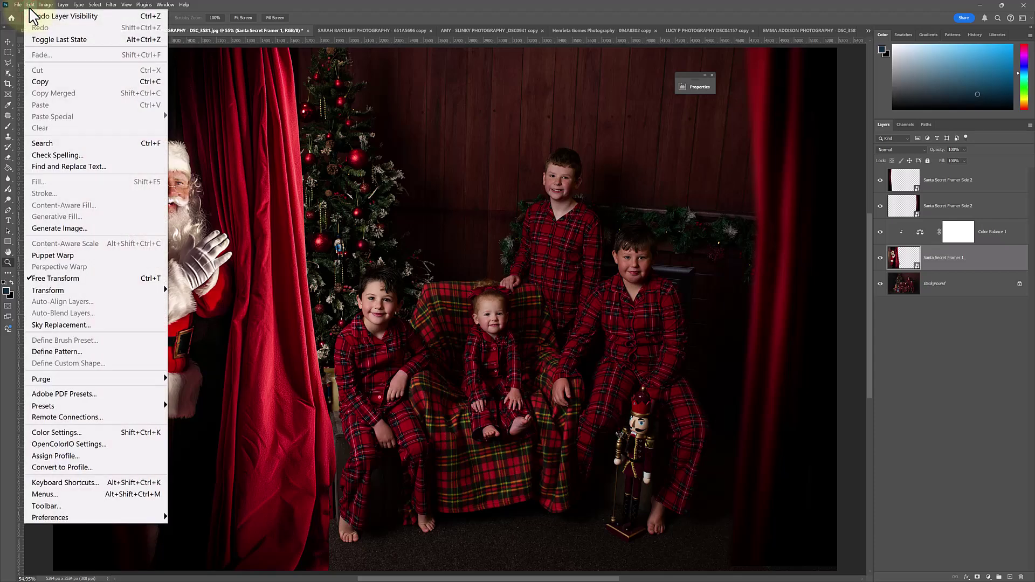
mouse_move(131, 290)
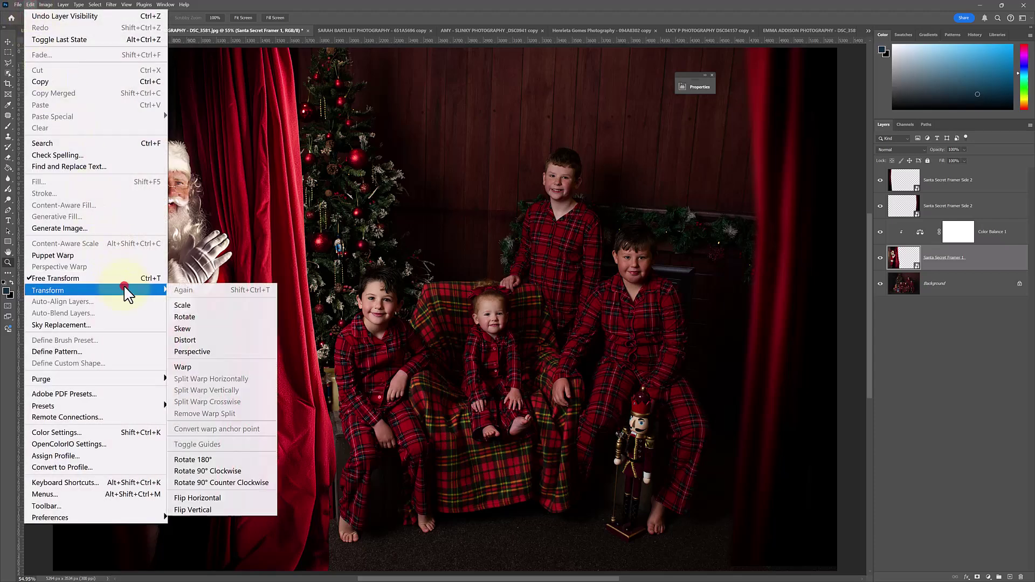
left_click(205, 498)
key("v")
left_click_drag(225, 415, 753, 423)
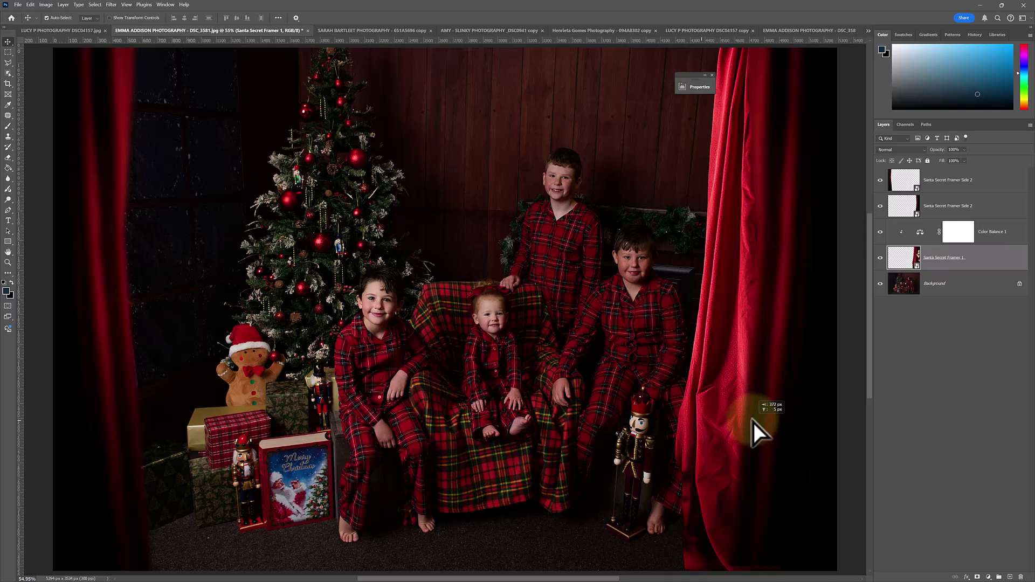
Step: Hide the Color Balance and both Side 2 curtain layers, and move the flipped Santa left until he stands inside the frame
left_click(880, 231)
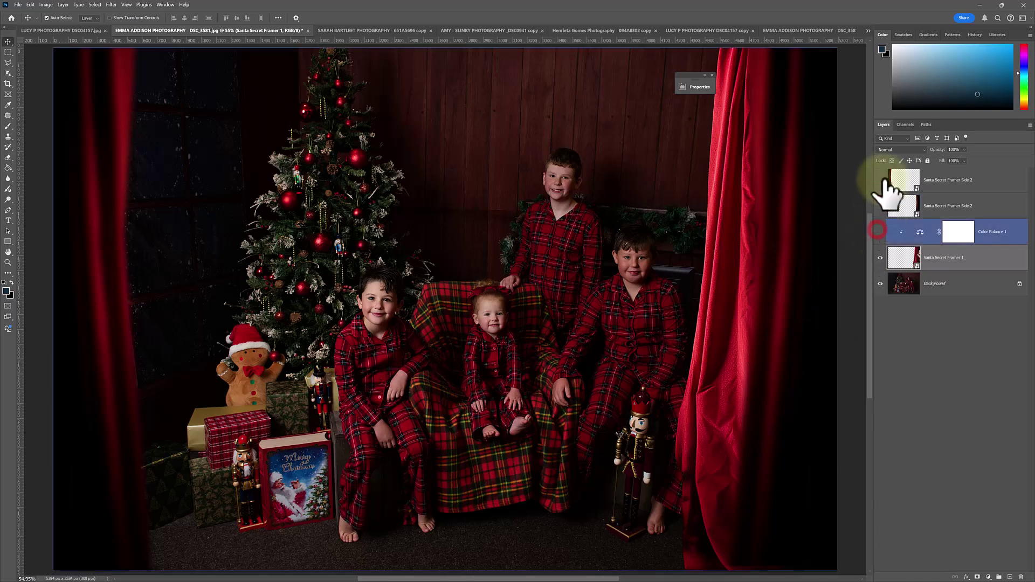
left_click(883, 182)
key("ctrl+t")
left_click_drag(807, 330, 771, 331)
Step: Show the Color Balance and both Side 2 layers again, and move the right side curtain outward to uncover Santa
left_click(878, 233)
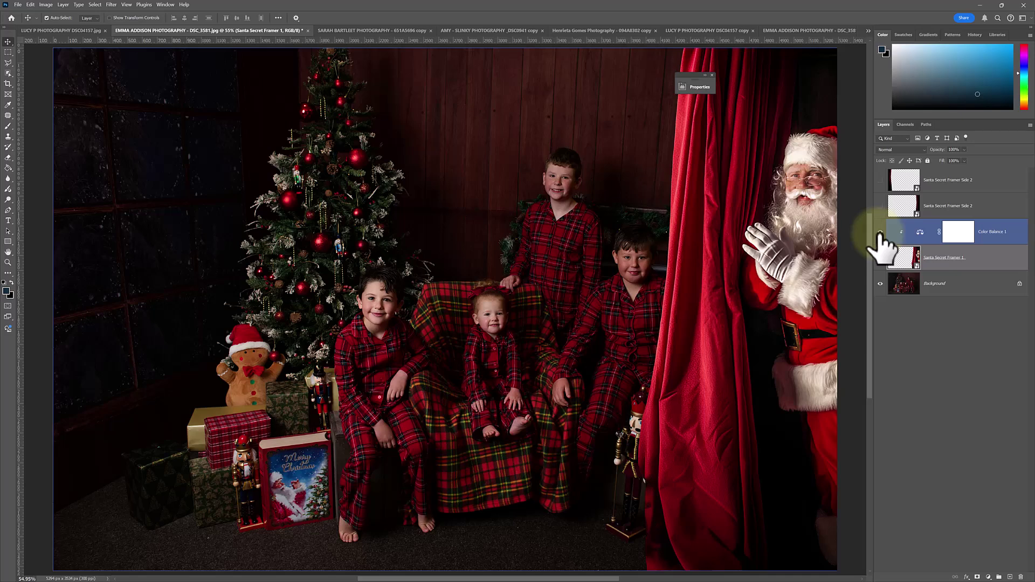
left_click(881, 206)
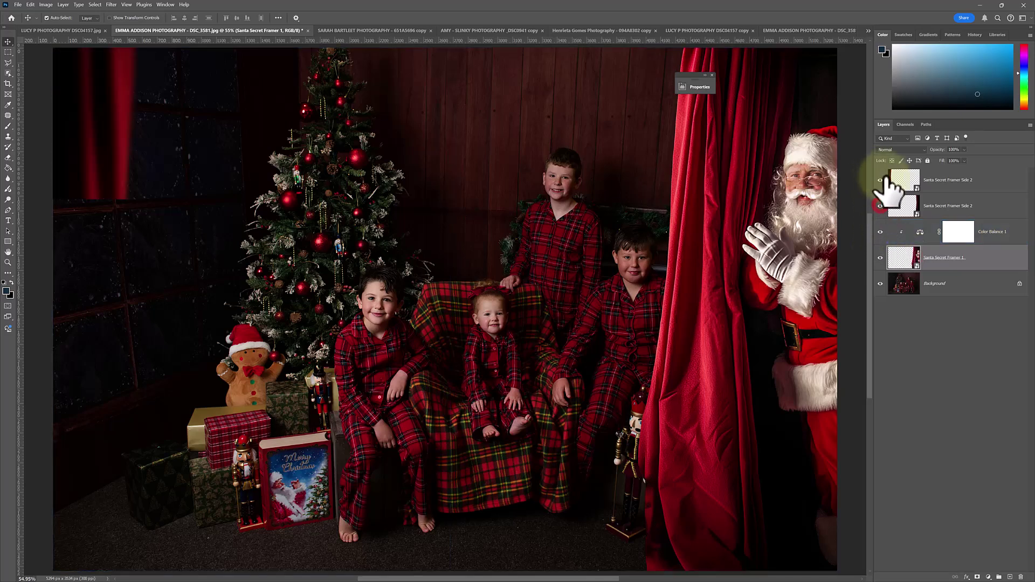
left_click(881, 180)
left_click(944, 207)
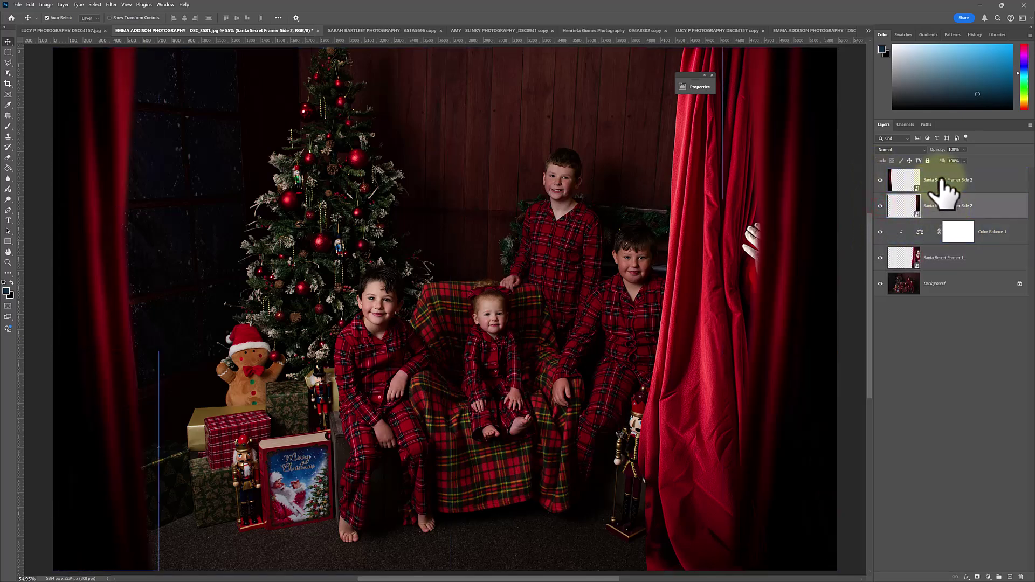
left_click_drag(849, 243, 846, 272)
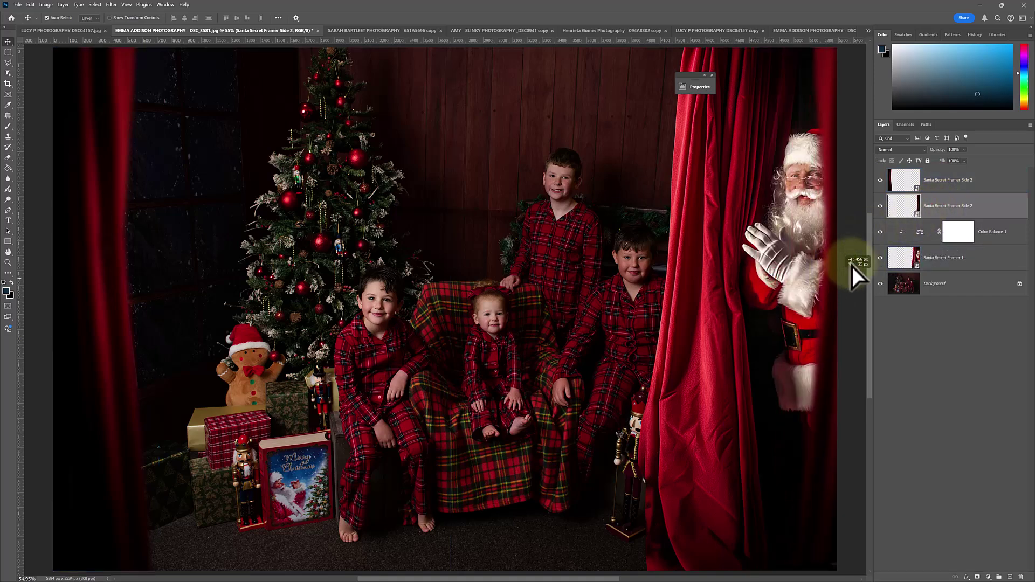
Step: Move the left Santa Secret Framer Side 2 curtain inward so its outer border aligns with the photo's left edge
left_click(944, 186)
key("ctrl+t")
left_click_drag(115, 376, 192, 367)
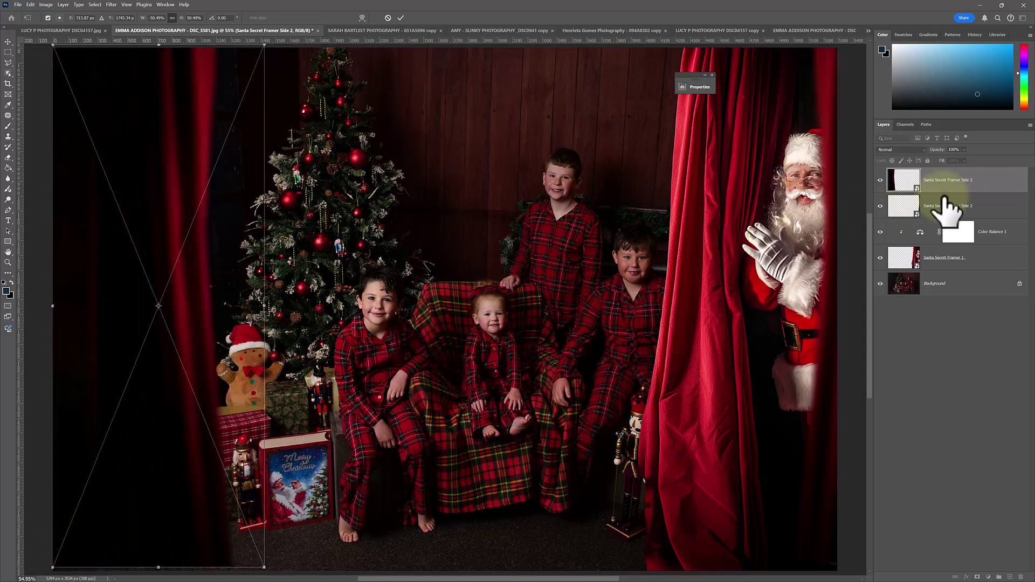
left_click(987, 186)
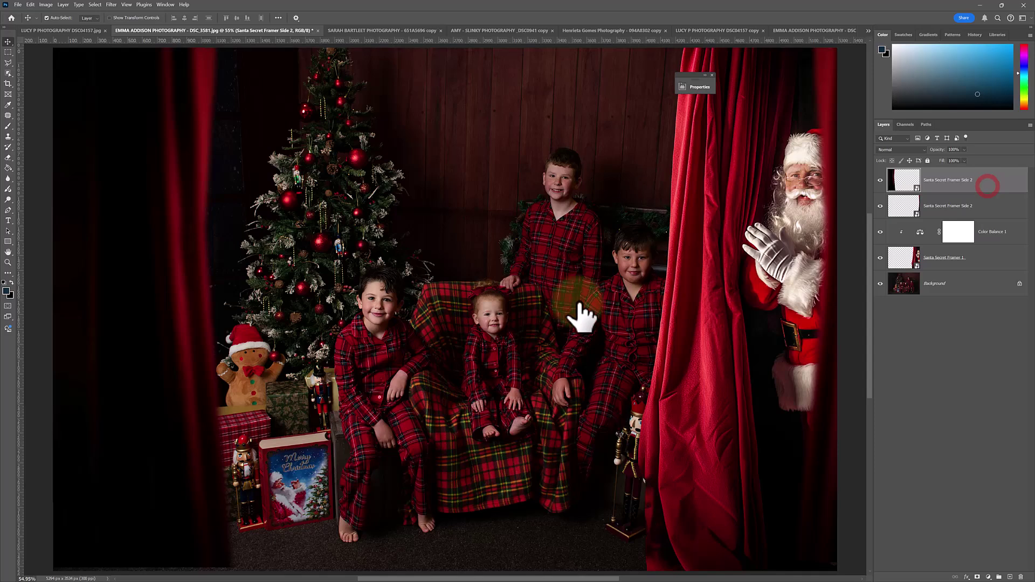
Step: Duplicate the Background layer as Background copy
left_click(520, 319, "alt")
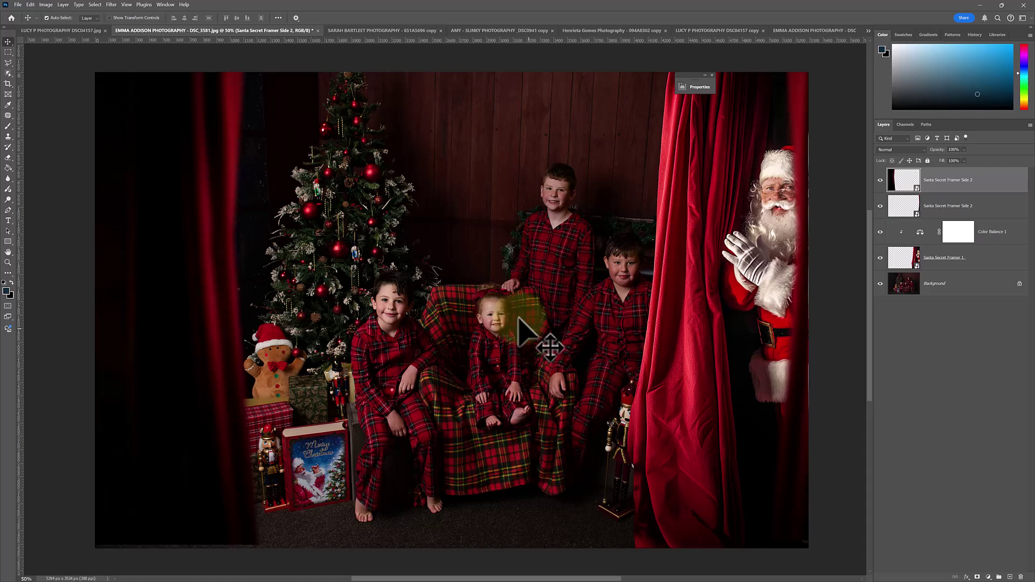
left_click(912, 284)
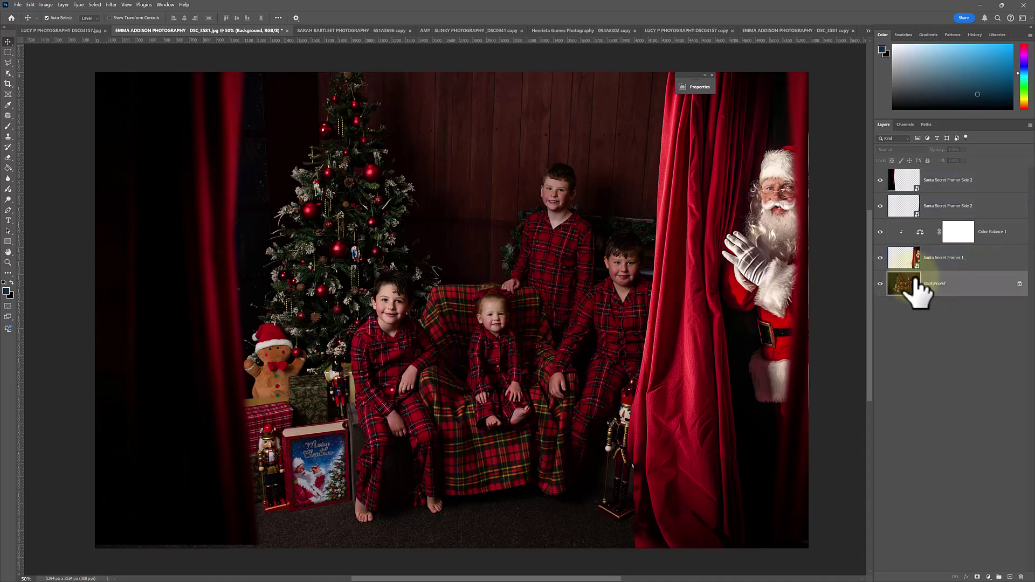
left_click_drag(921, 283, 959, 292)
right_click(958, 291)
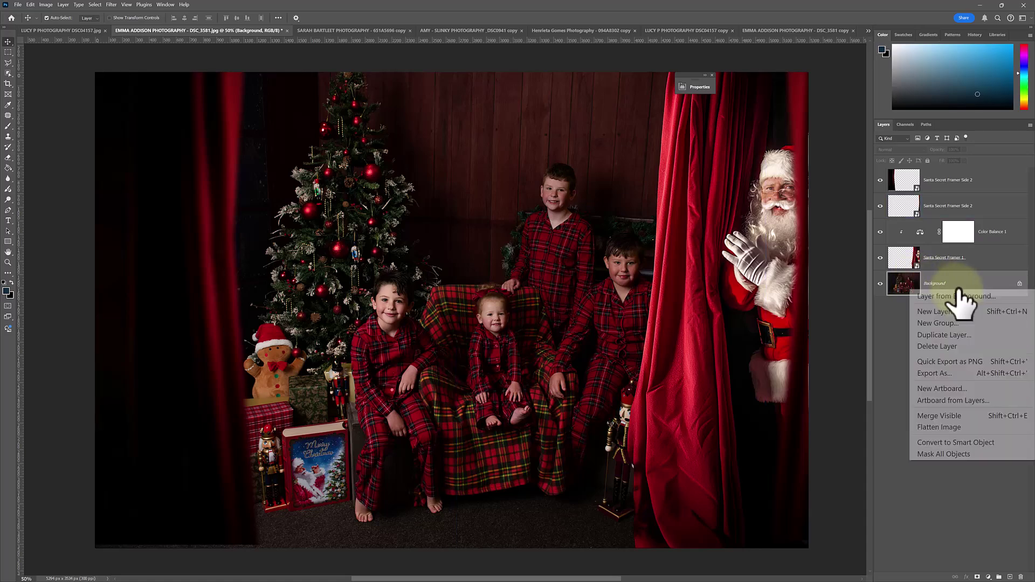
left_click(956, 336)
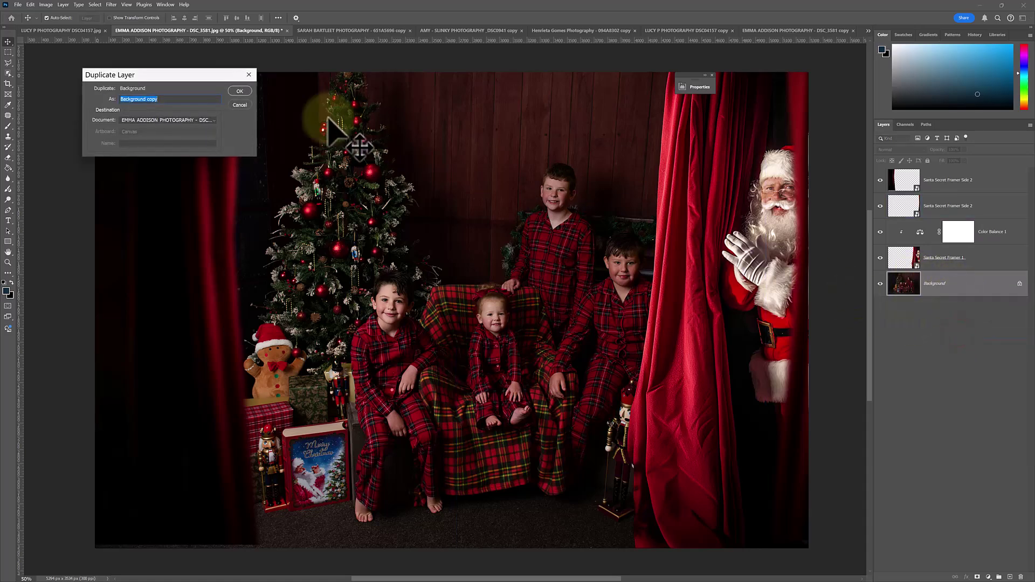
left_click(239, 90)
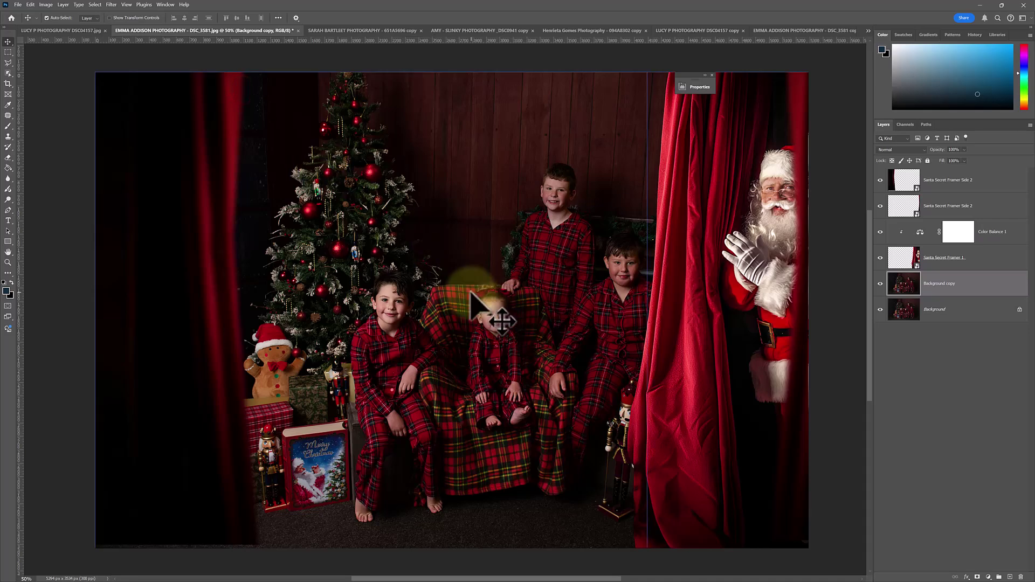
Step: Shift the Background copy left to bring the family away from the red curtain, and move the Santa layer slightly left
left_click_drag(488, 311, 436, 309)
left_click(920, 259)
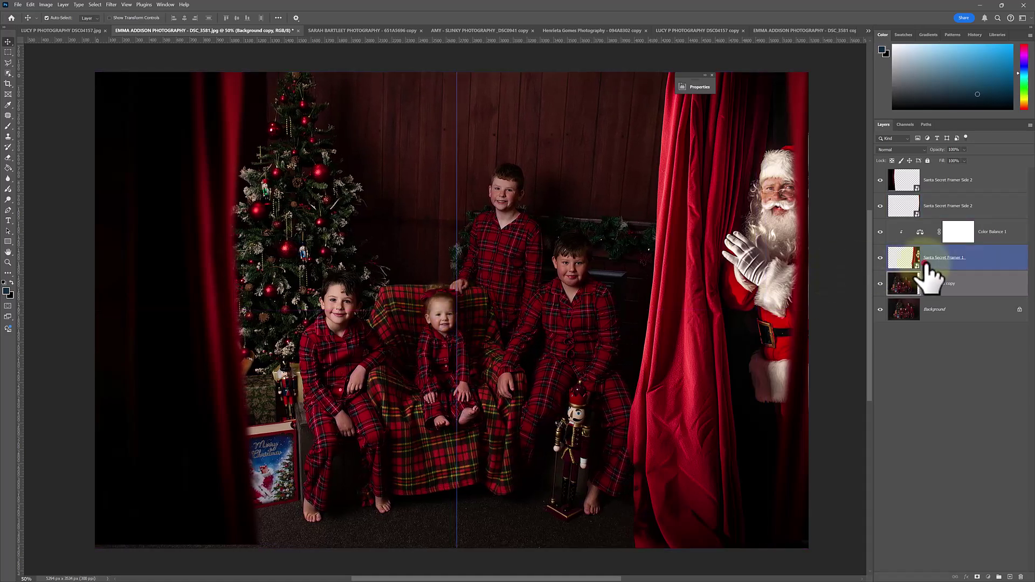
mouse_move(761, 298)
left_mouse_down()
mouse_move(728, 299)
mouse_move(747, 302)
left_mouse_up()
Step: Move the right side curtain inward over the photo's edge and nudge the Santa layer further left so he is uncovered
left_click(939, 206)
left_click_drag(839, 272, 776, 268)
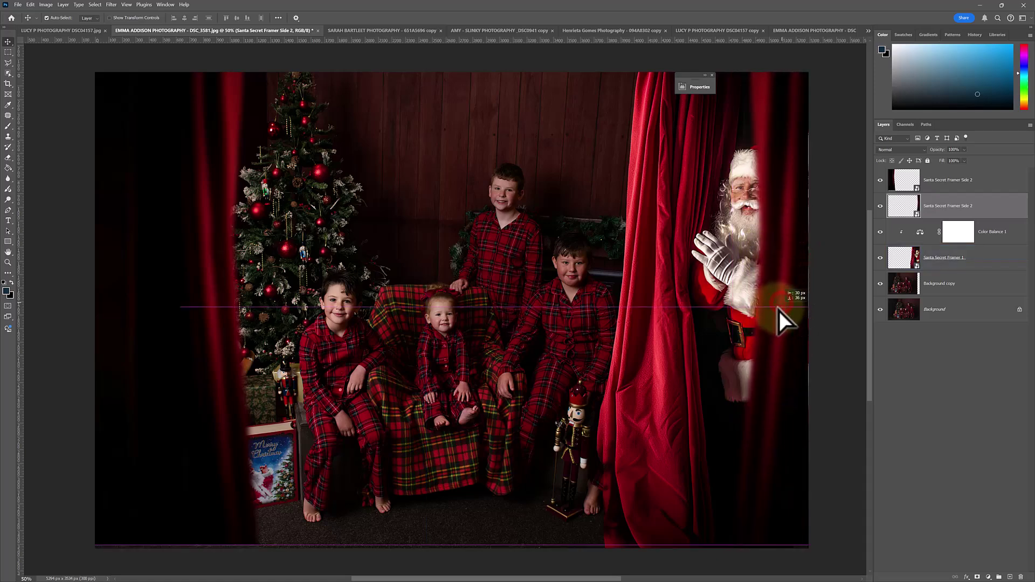
left_click(933, 264)
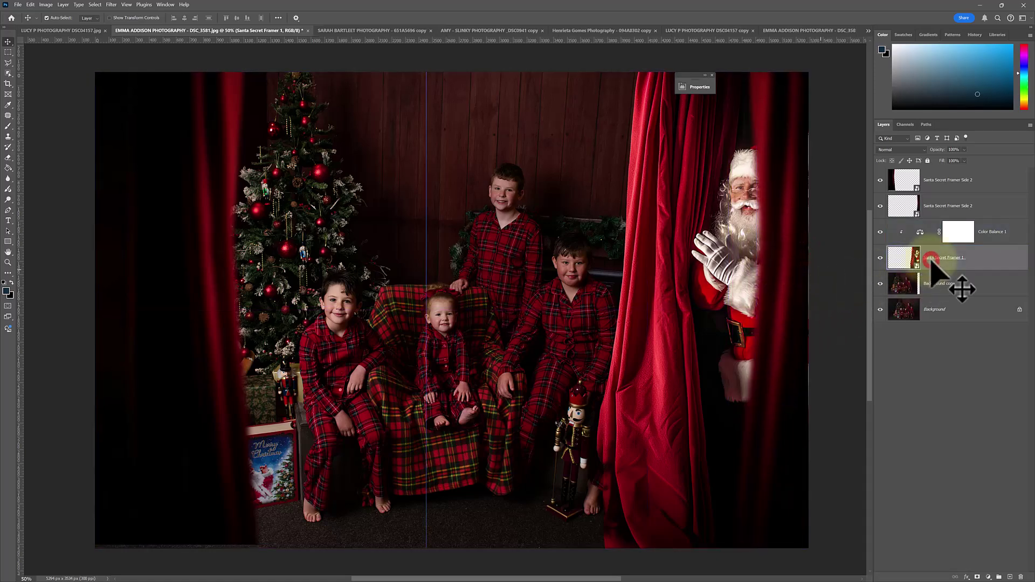
key("ctrl+t")
left_click_drag(720, 319, 702, 318)
Step: Shift the Background copy further left and lower the left side curtain to reach the photo's bottom edge
mouse_move(901, 289)
left_mouse_down()
mouse_move(982, 294)
mouse_move(954, 278)
mouse_move(902, 296)
left_mouse_up()
left_click_drag(541, 349, 516, 349)
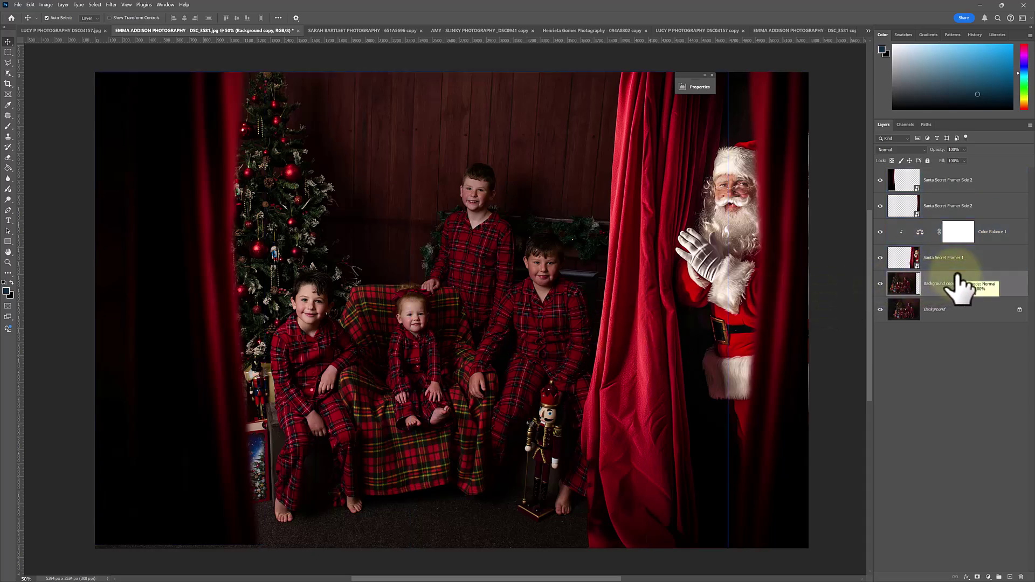
left_click(946, 184)
left_click_drag(186, 399, 185, 431)
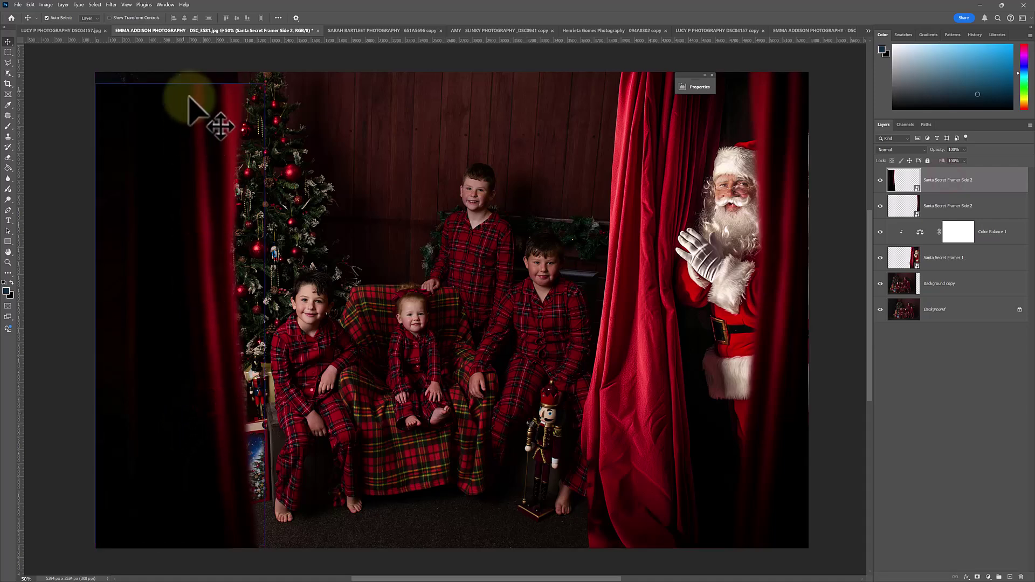
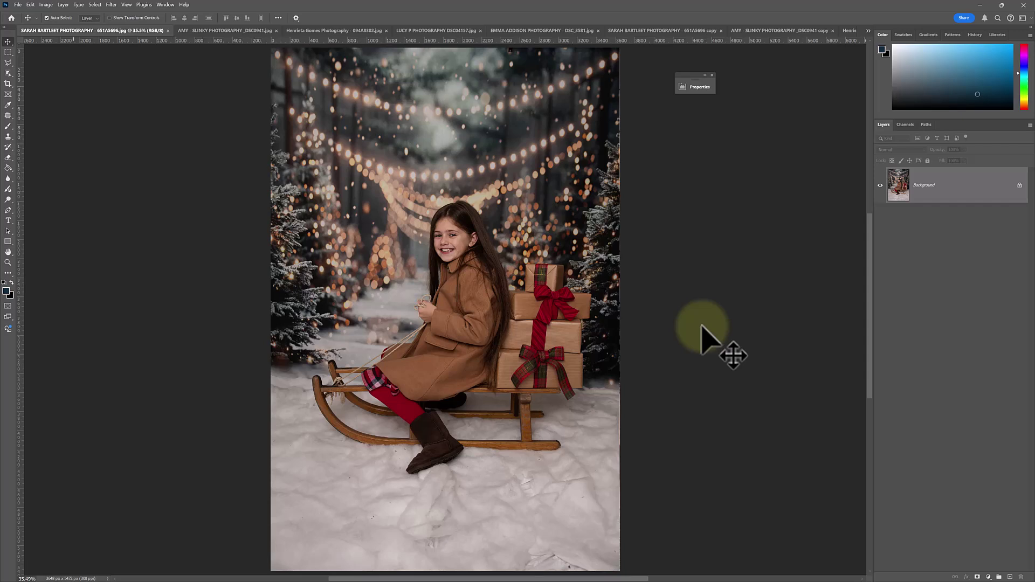
Step: Extend a 3:2 landscape crop frame about 7780 px wide beyond both sides of the portrait sled photo, covering its full top
left_click(11, 88)
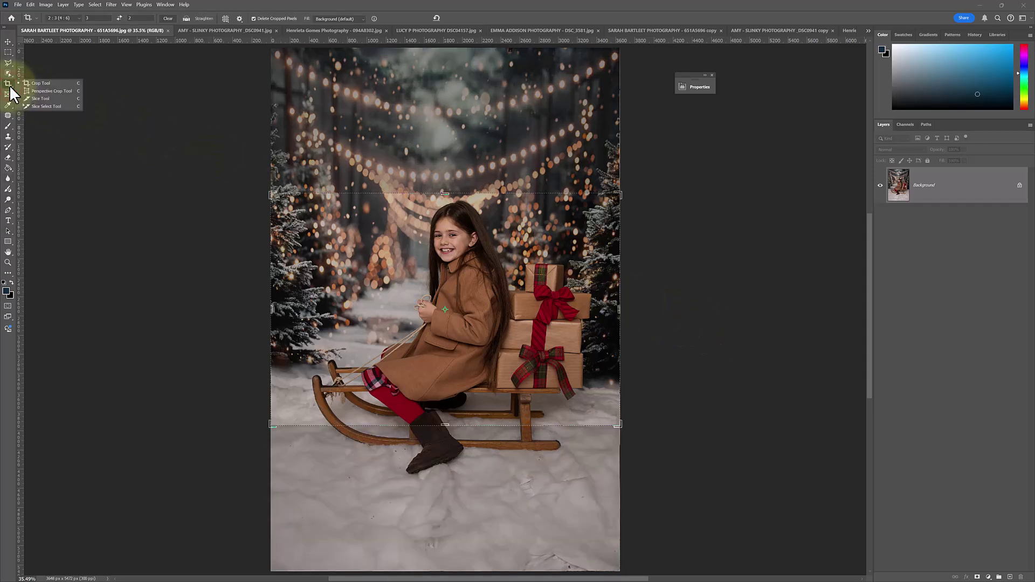
left_click(32, 81)
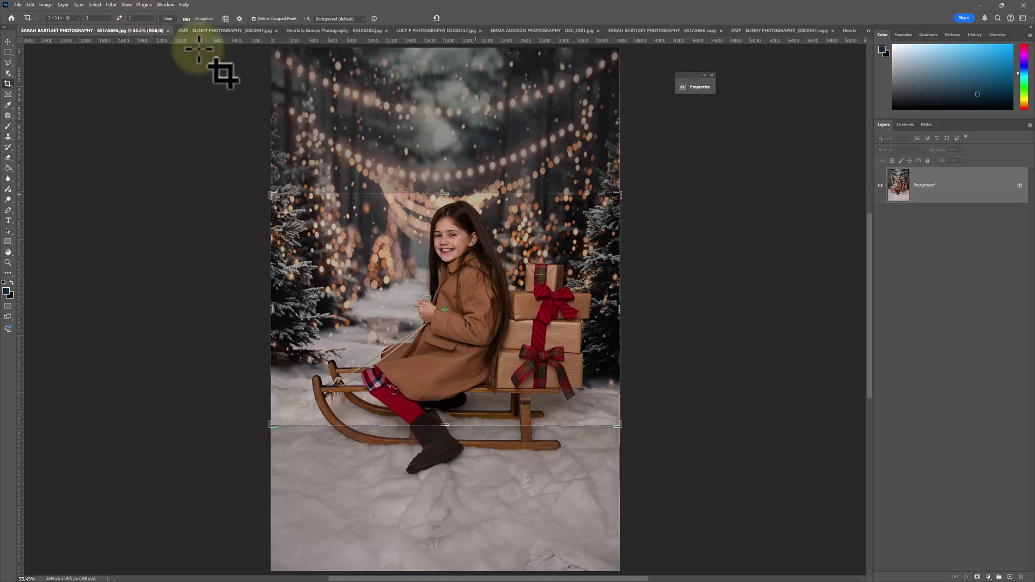
left_click_drag(445, 193, 445, 124)
scroll(451, 134, "down", 4)
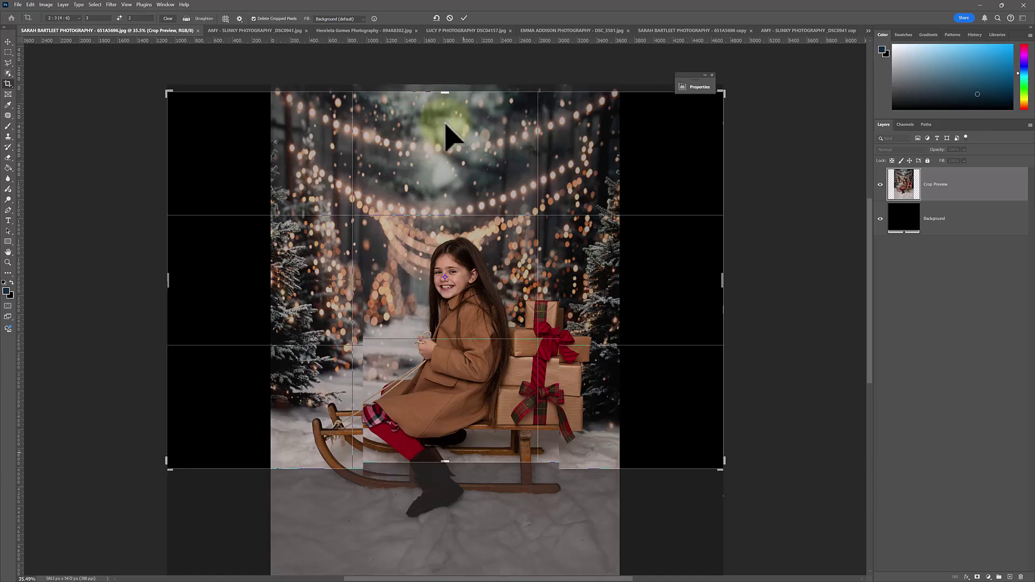
left_click_drag(451, 368, 456, 447)
scroll(501, 415, "up", 5)
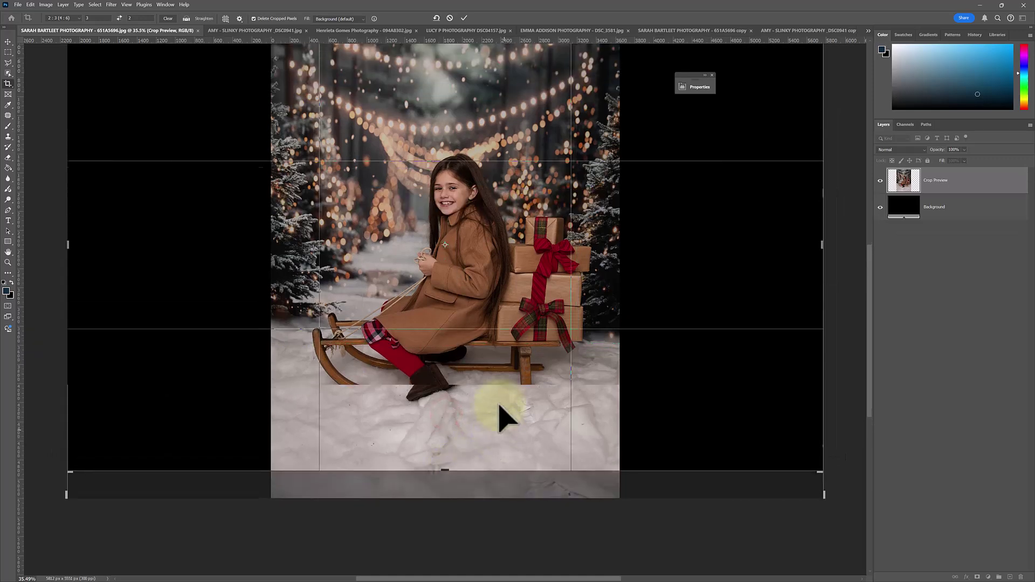
left_click_drag(445, 54, 442, 61)
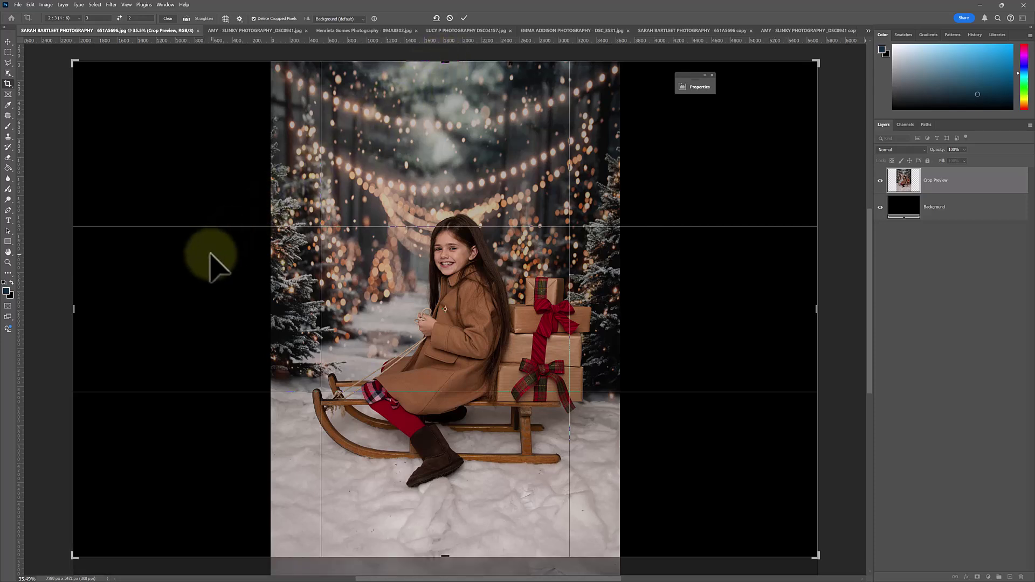
Step: Review the crop fill options, keep Background (default), and apply the crop to widen the sled photo's canvas
left_click(330, 18)
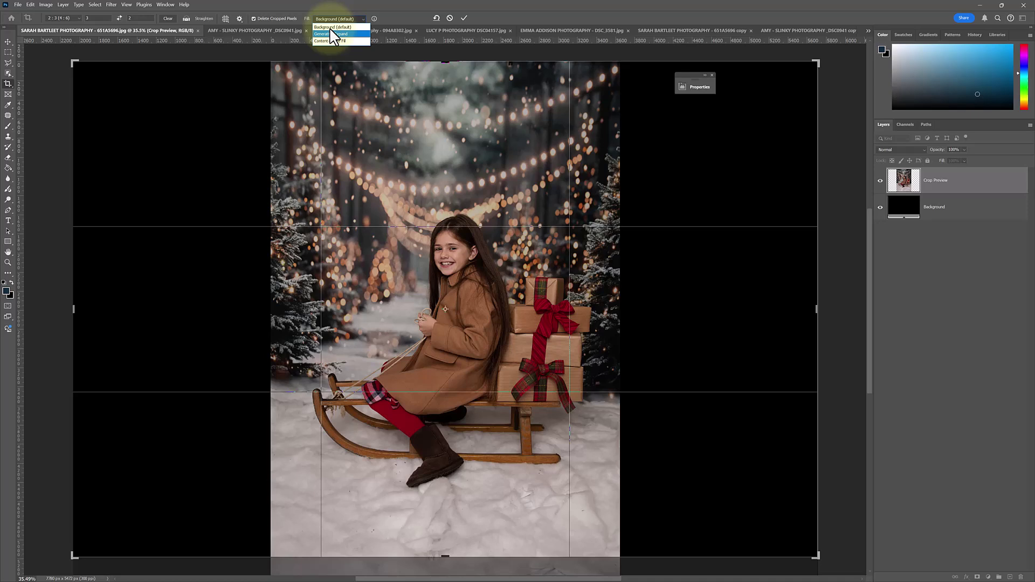
key("Down")
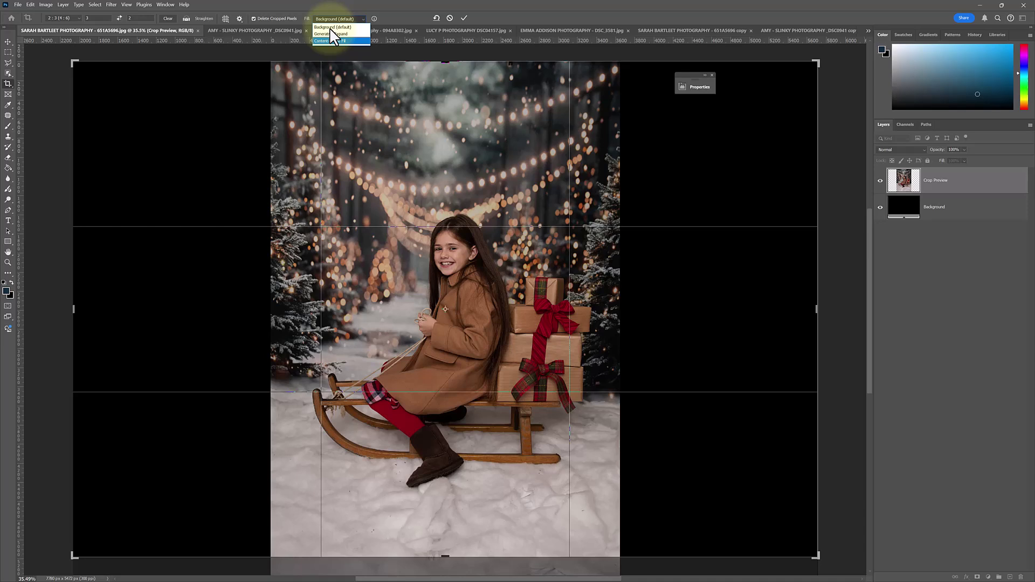
left_click(333, 27)
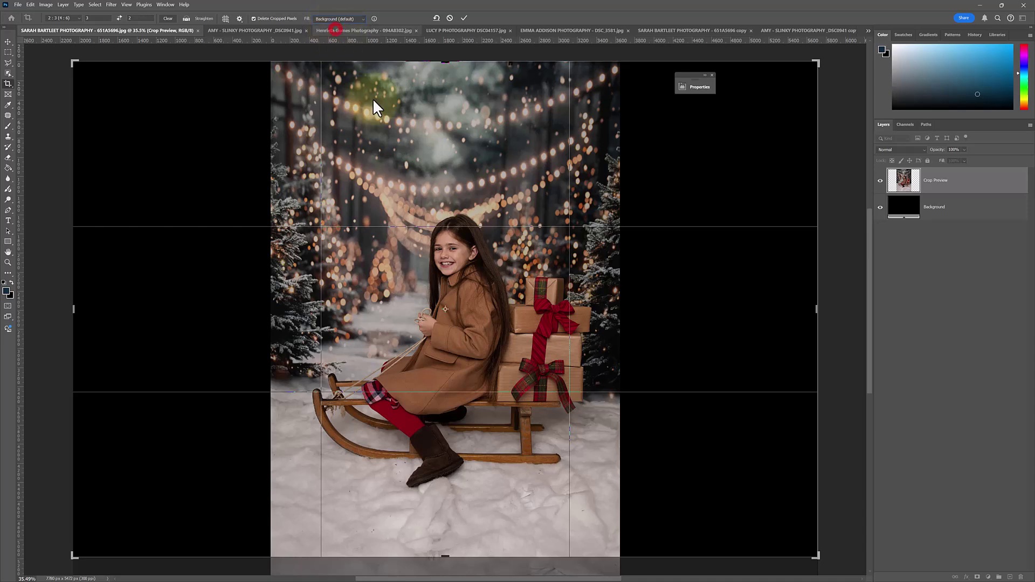
double_click(463, 266)
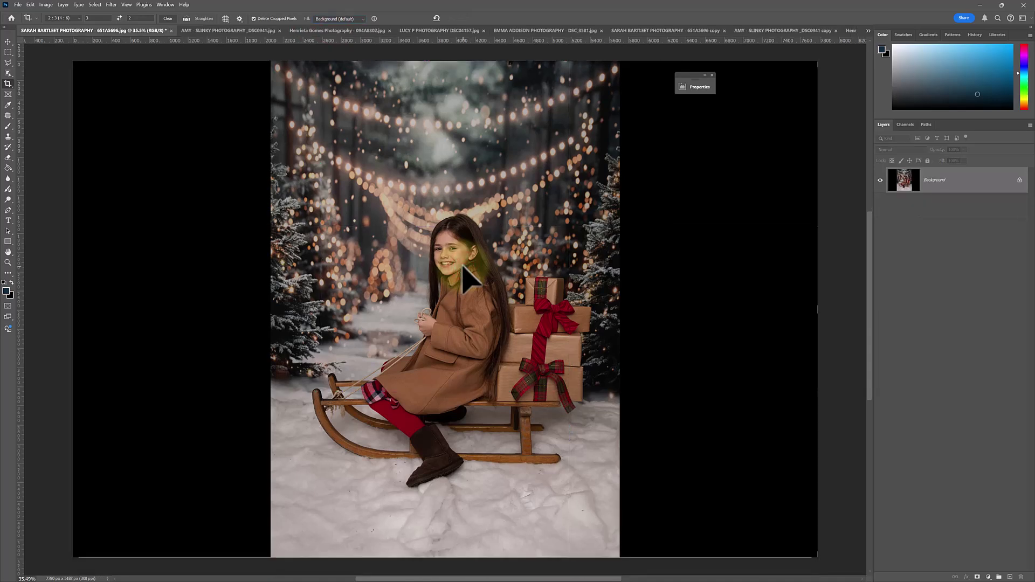
Step: Place Santa Secret Framer 1.png from File Explorer onto the sled photo, scale it to about 136%, and position Santa along the left edge
key("alt+Tab")
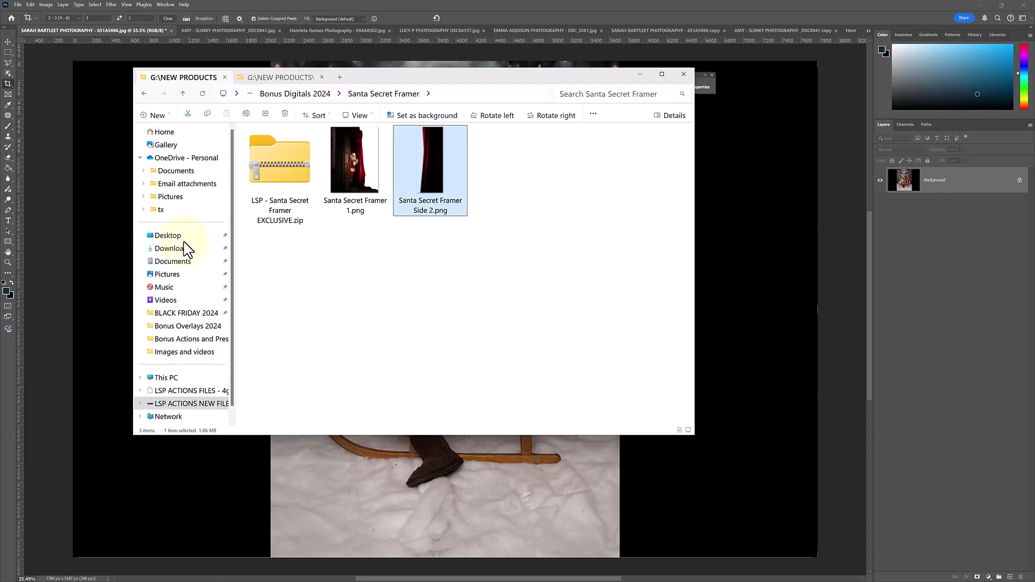
left_click_drag(338, 164, 297, 398)
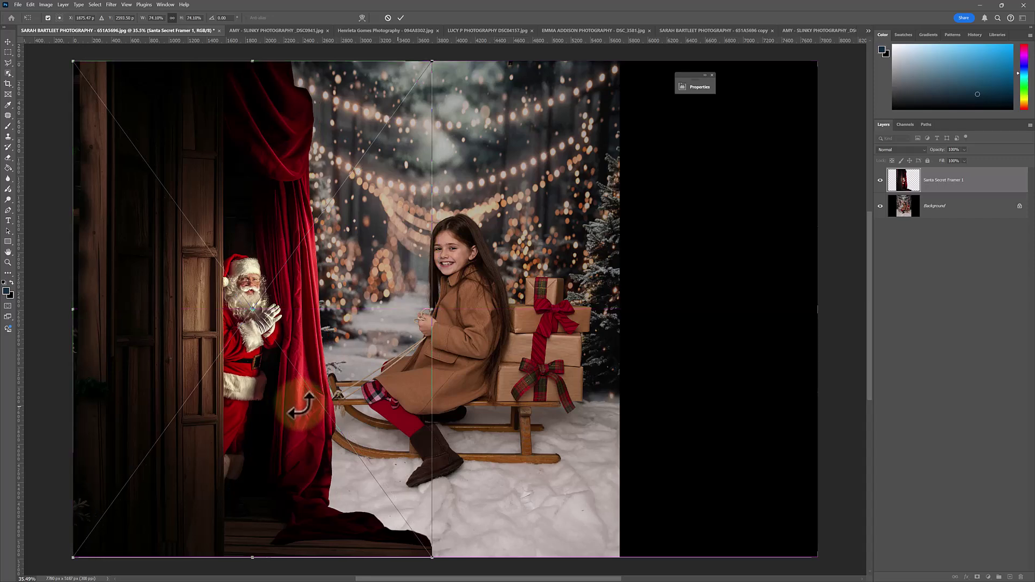
left_click_drag(434, 315, 736, 339)
left_click_drag(680, 363, 435, 254)
left_click_drag(290, 330, 266, 335)
key("Return")
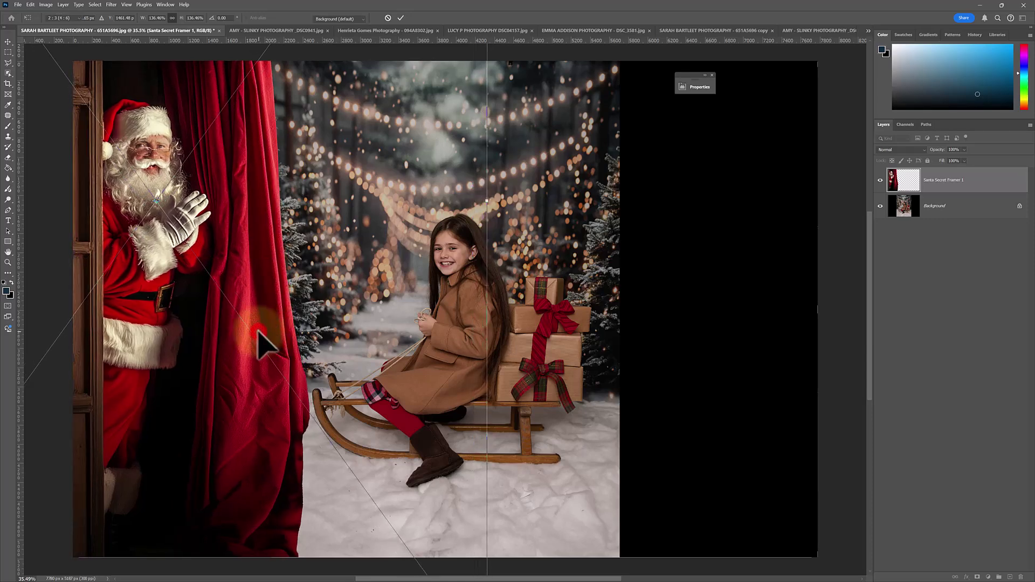
Step: Place Santa Secret Framer Side 2.png onto the sled photo and position the curtain over the photo's right edge and the black canvas beside it
key("c")
key("alt+Tab")
left_click_drag(426, 167, 795, 455)
left_click_drag(634, 310, 520, 318)
key("Return")
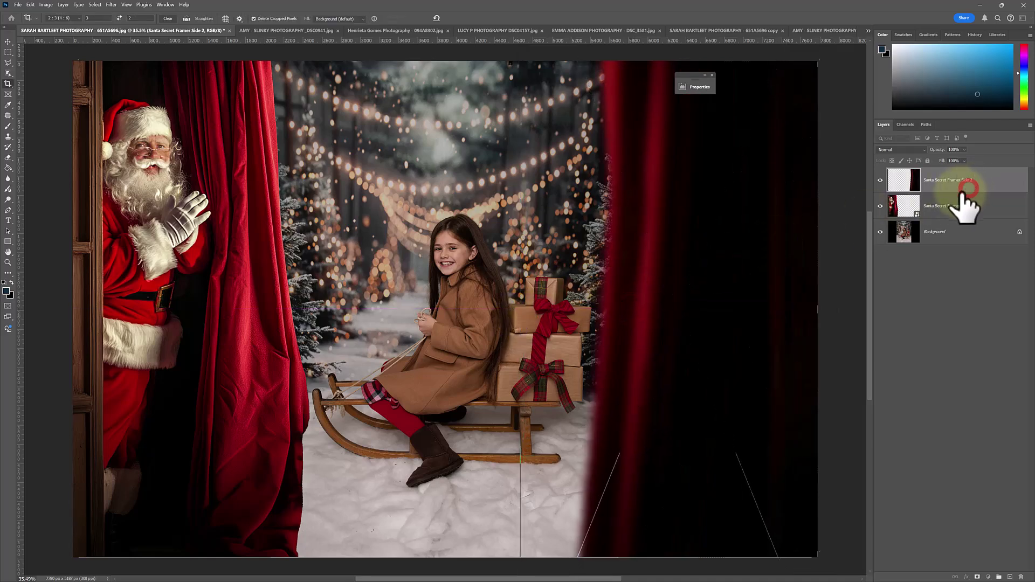
key("c")
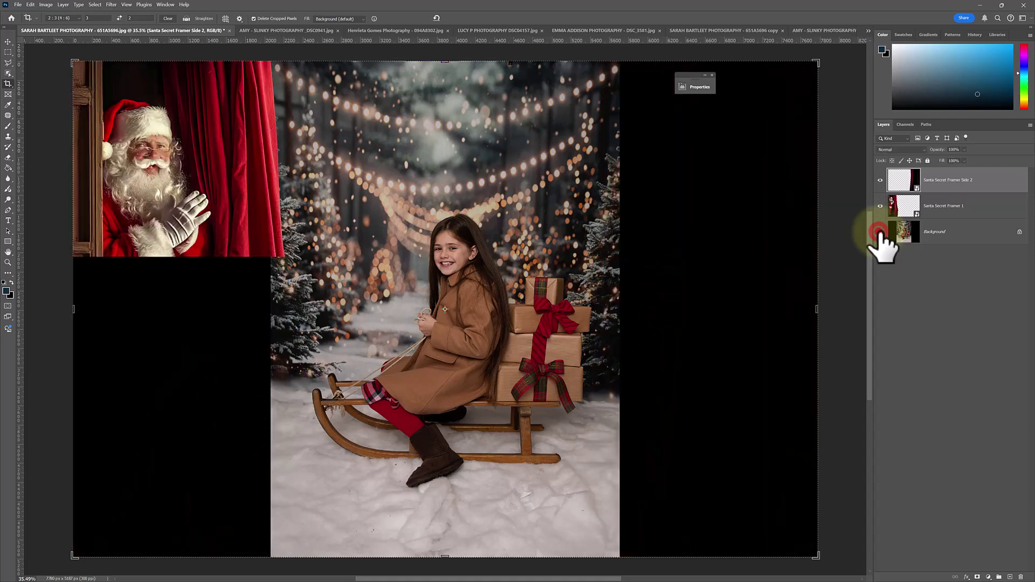
Step: Switch to the rocking horse photo and delete its three Santa Secret Framer overlay layers, leaving only the Background
left_click(250, 30)
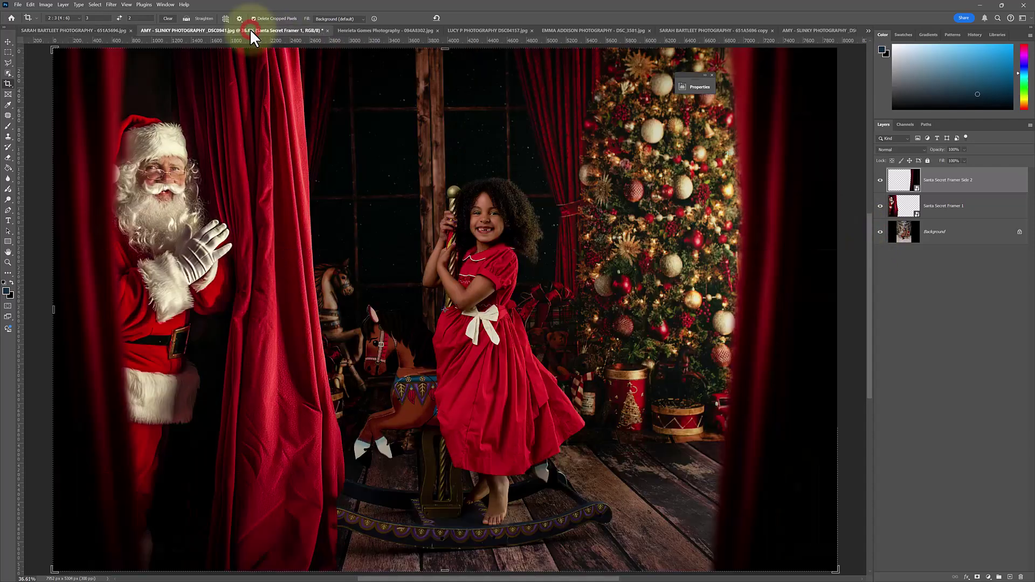
left_click(868, 31)
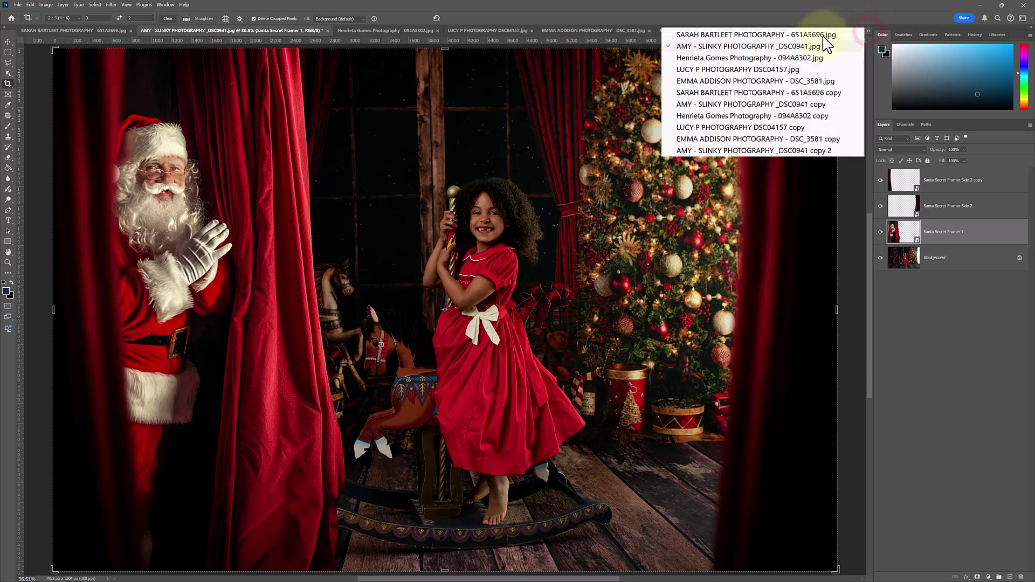
left_click(757, 46)
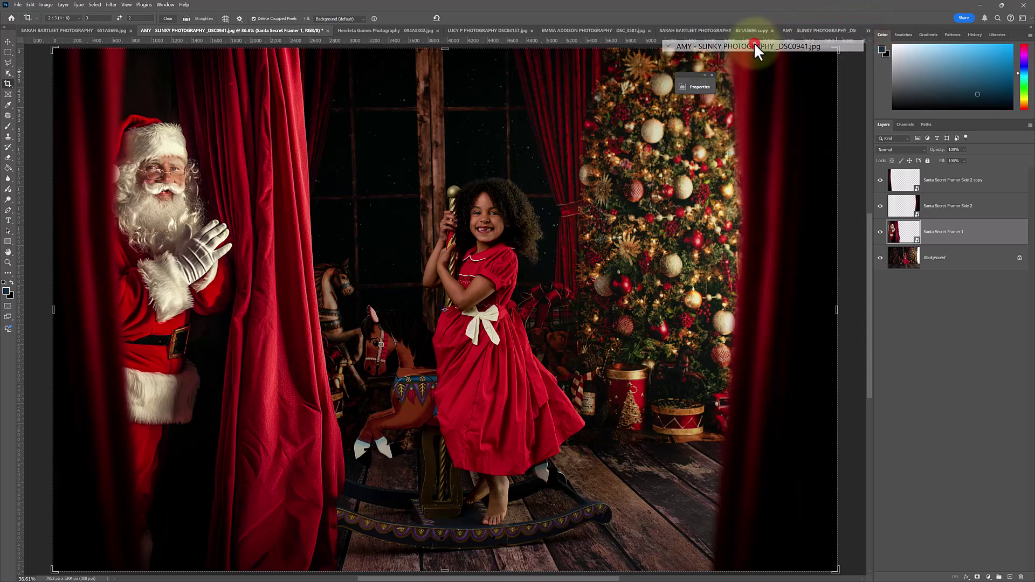
left_click(962, 185, "shift")
left_click_drag(963, 226, 1021, 577)
key("v")
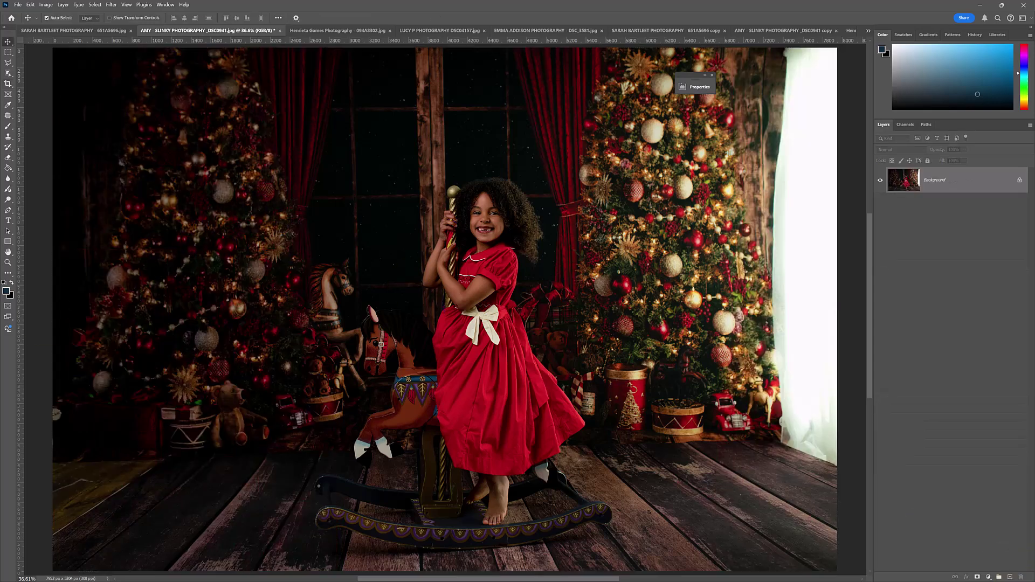
Step: Place Santa Secret Framer 1.png from File Explorer onto the rocking horse photo, scale it to about 148%, and position Santa along the left edge
key("alt+Tab")
left_click_drag(347, 162, 386, 481)
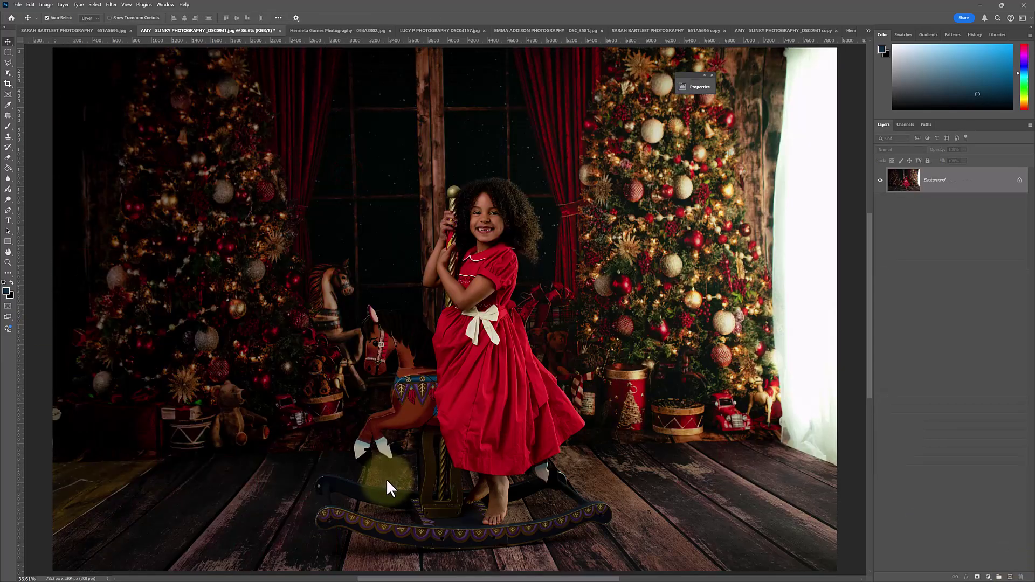
left_click_drag(393, 337, 190, 334)
left_click_drag(438, 317, 428, 259)
left_click_drag(494, 217, 566, 217)
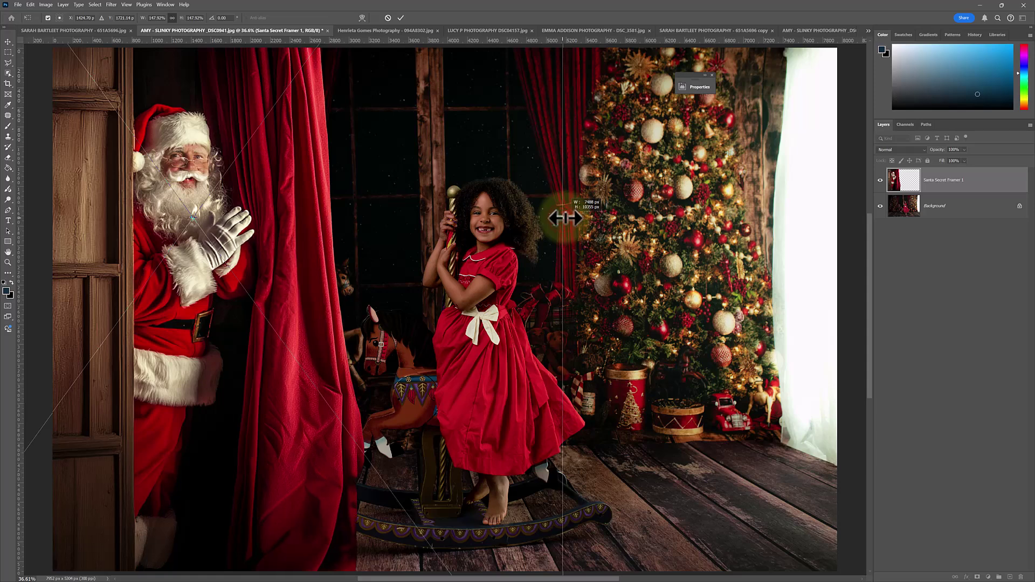
left_click_drag(251, 319, 215, 312)
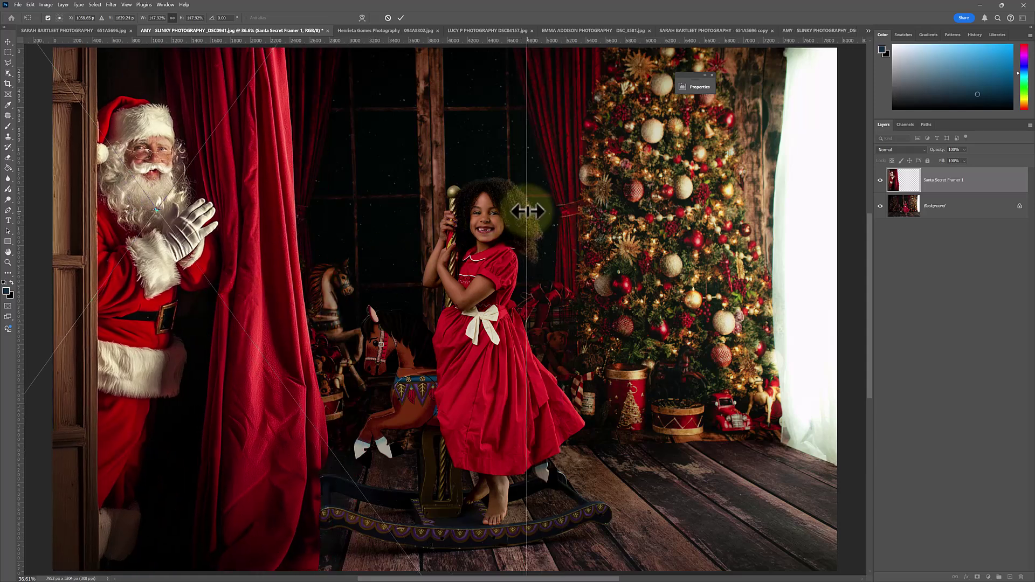
left_click_drag(527, 212, 530, 208)
left_click_drag(317, 266, 308, 277)
key("Return")
Step: Place Santa Secret Framer Side 2.png from File Explorer at about 78% scale, covering the bright window at the rocking horse photo's right edge
key("alt+Tab")
left_click_drag(429, 179, 736, 253)
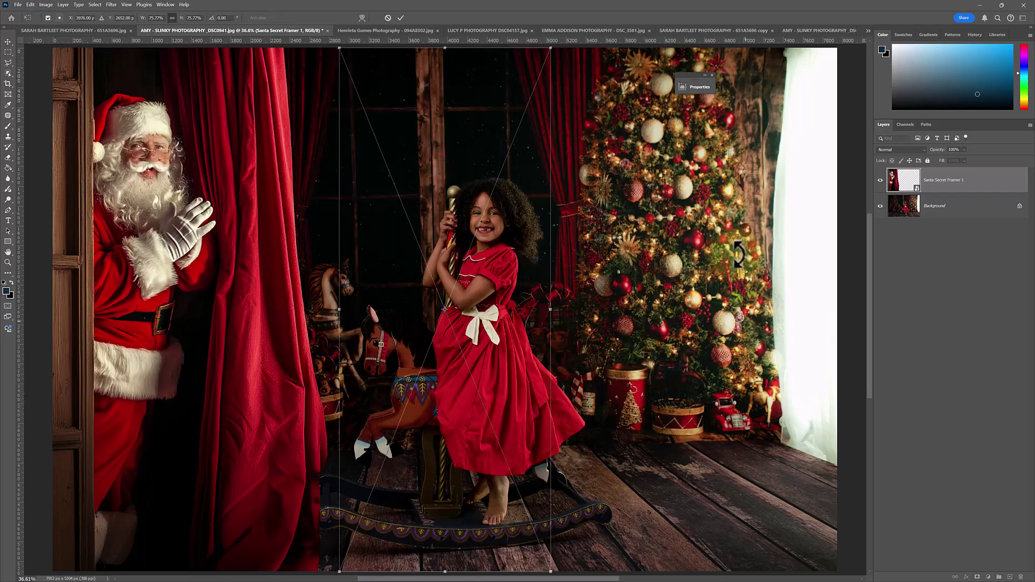
left_click_drag(489, 374, 831, 376)
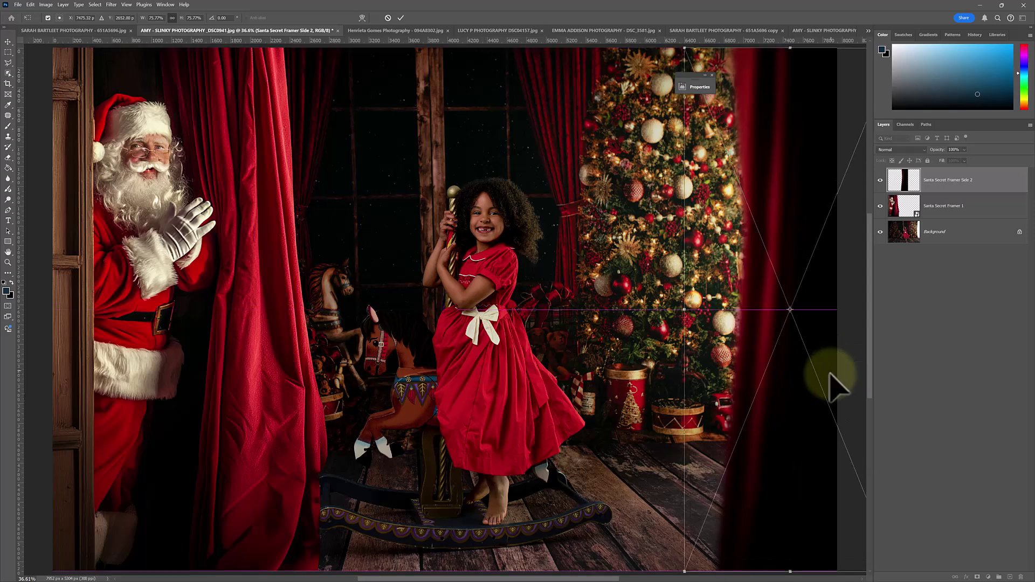
left_click_drag(684, 311, 682, 311)
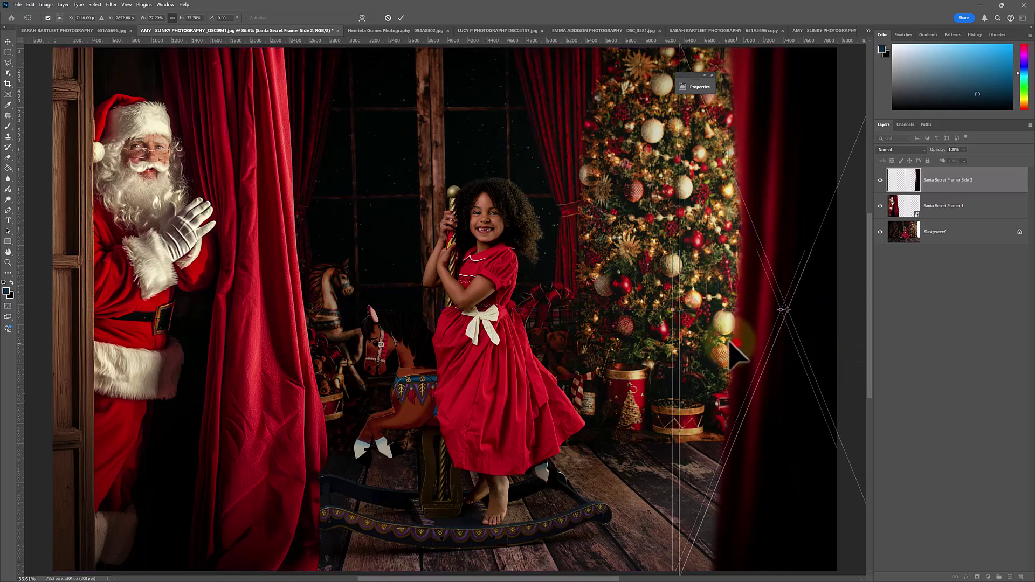
left_click(938, 194)
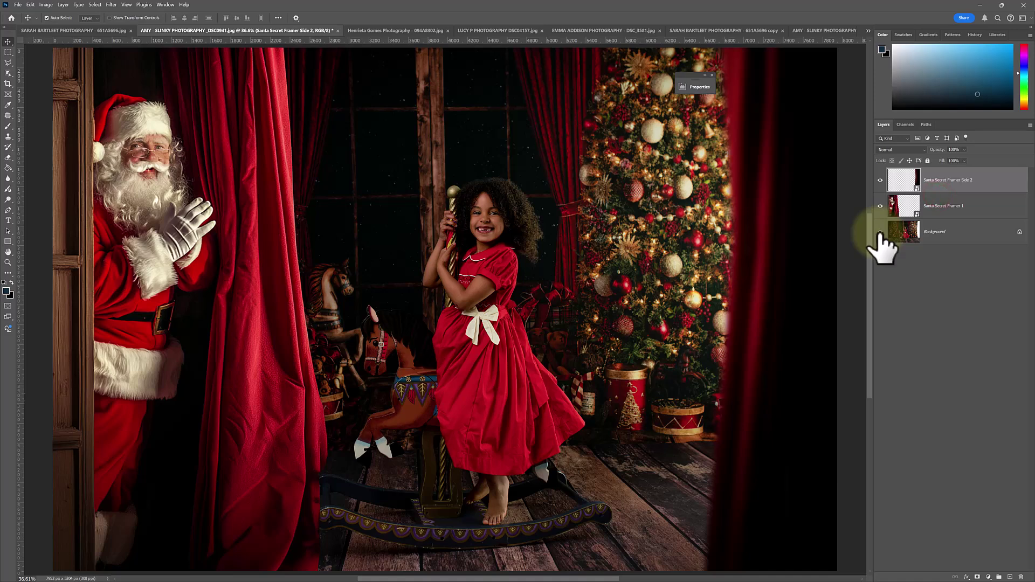
Step: Compare the rocking horse photo with and without the overlay layers by toggling the visibility of everything except the Background
left_click(881, 232, "alt")
left_click(881, 232, "alt")
left_click(881, 231, "alt")
left_click(880, 232, "alt")
left_click(881, 232, "alt")
left_click(881, 232, "alt")
Step: Add a Levels adjustment layer above Santa Secret Framer 1 and clip it to that layer
left_click(941, 208)
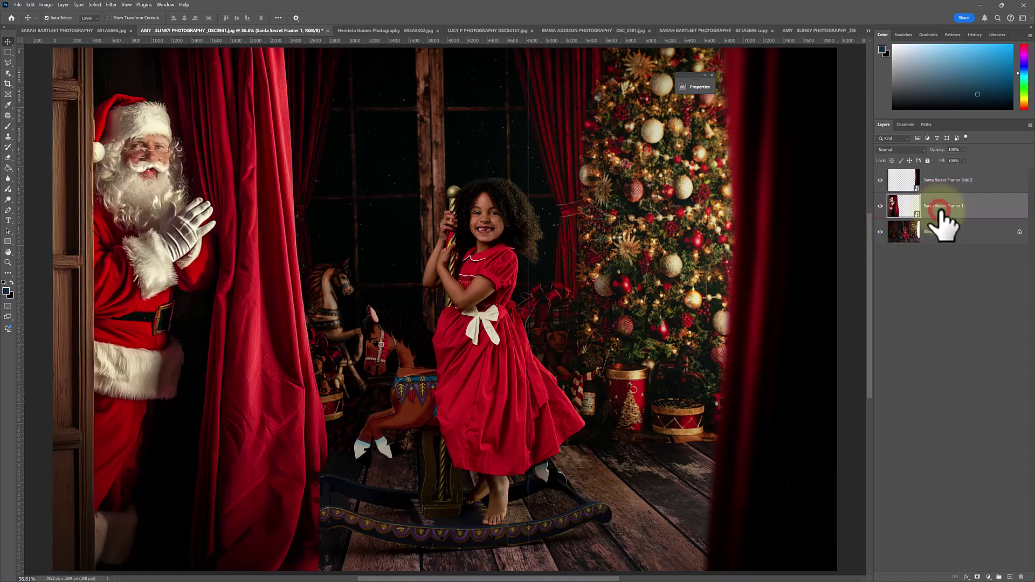
left_click(988, 577)
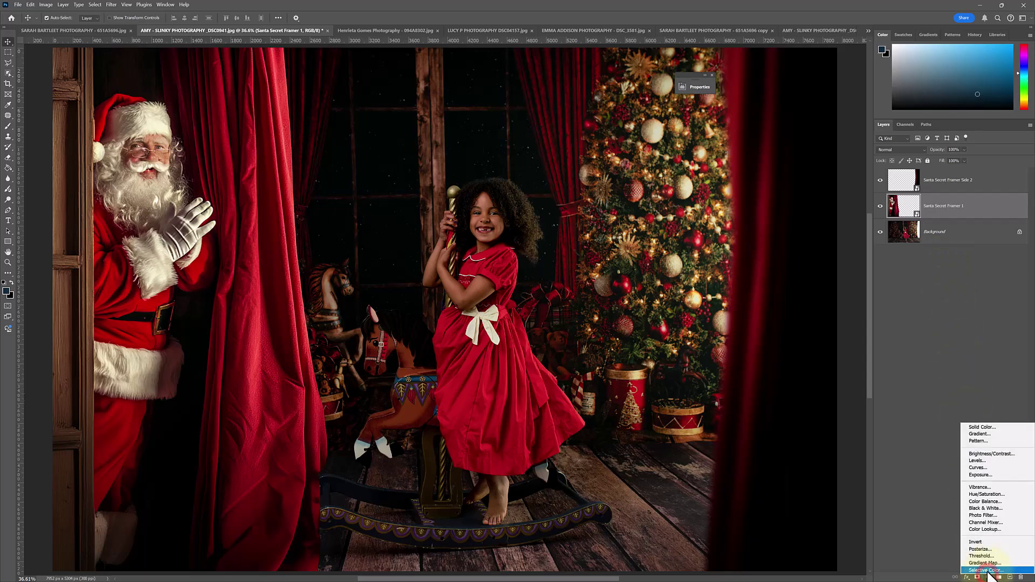
left_click(978, 460)
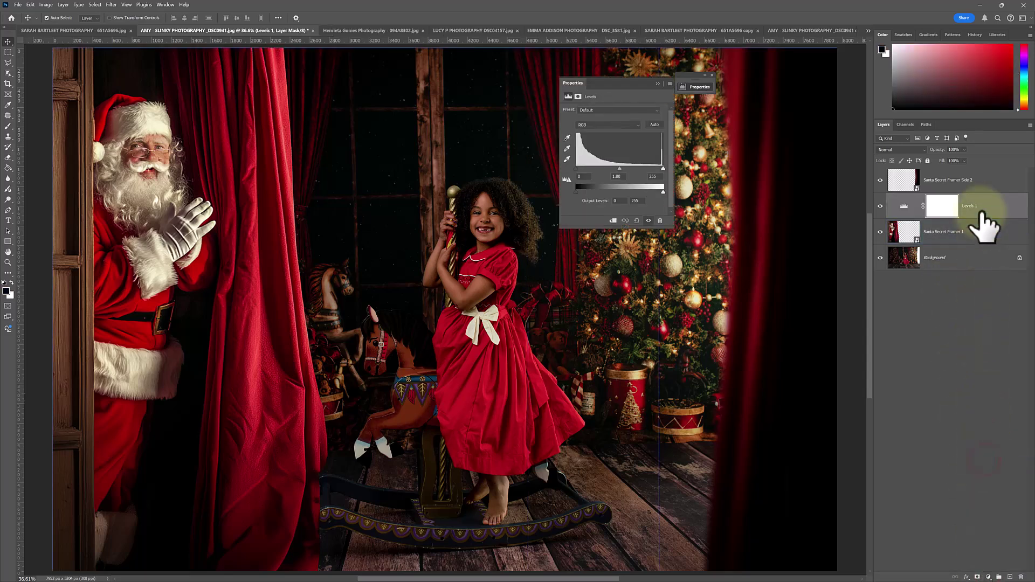
right_click(982, 211)
left_click(981, 458)
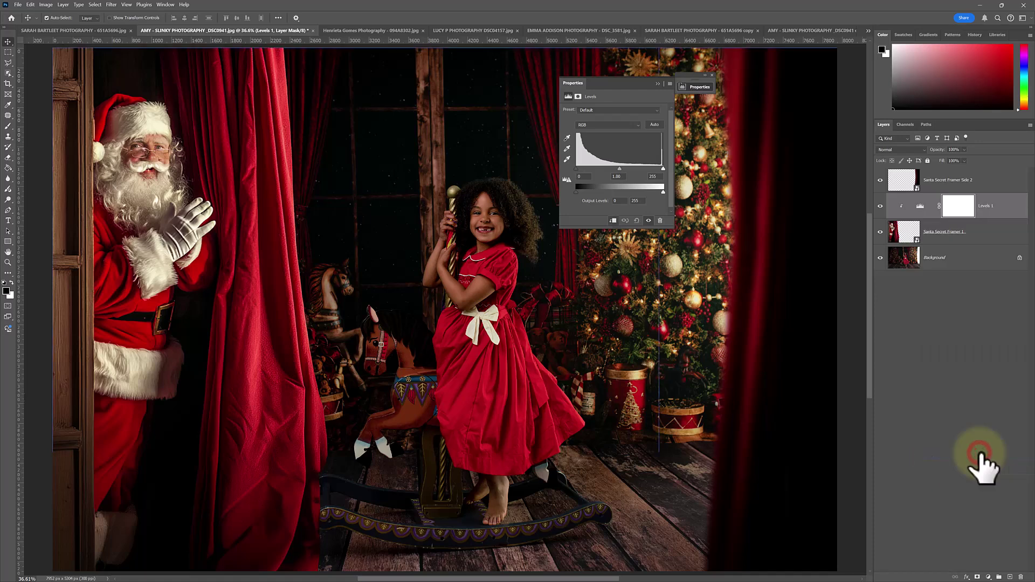
Step: Darken Santa with the Levels adjustment by setting the midtones to 0.86 and the white output level to 237
left_click(940, 422)
left_click_drag(619, 169, 658, 193)
left_click_drag(577, 169, 580, 173)
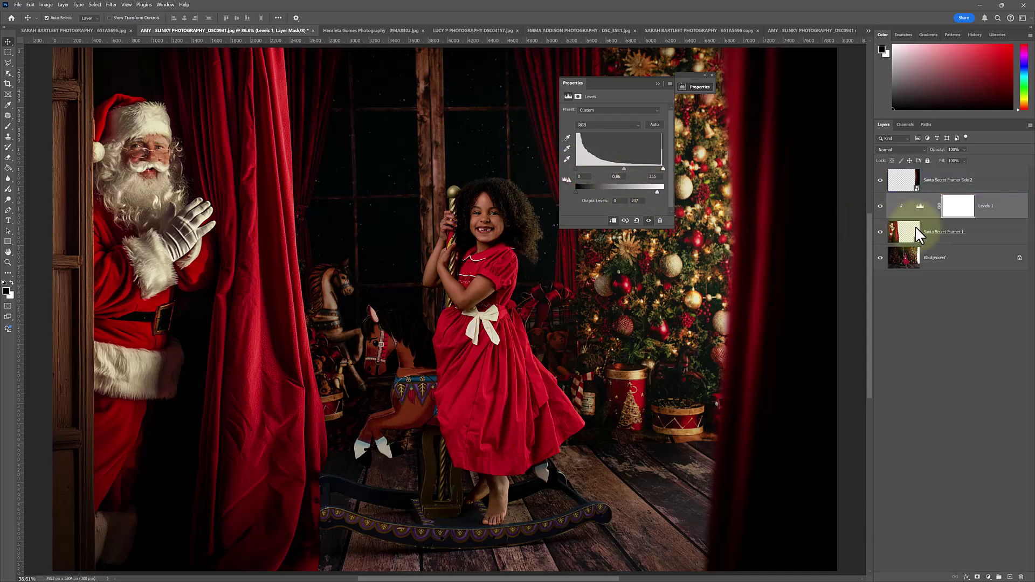
Step: Add a Hue/Saturation adjustment layer directly above Santa Secret Framer 1, clipped beneath the Levels adjustment
left_click(963, 233)
left_click(989, 578)
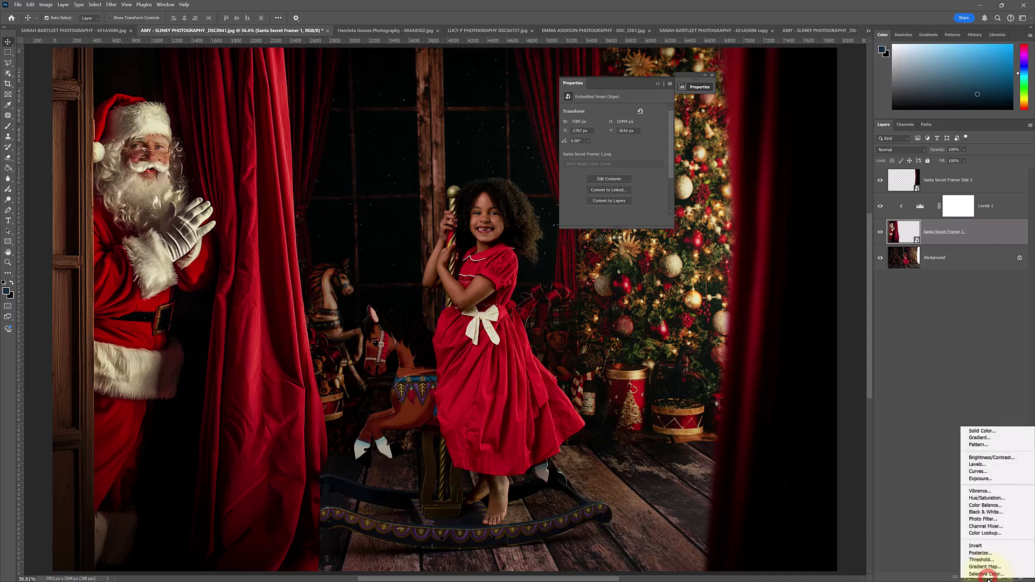
left_click(994, 499)
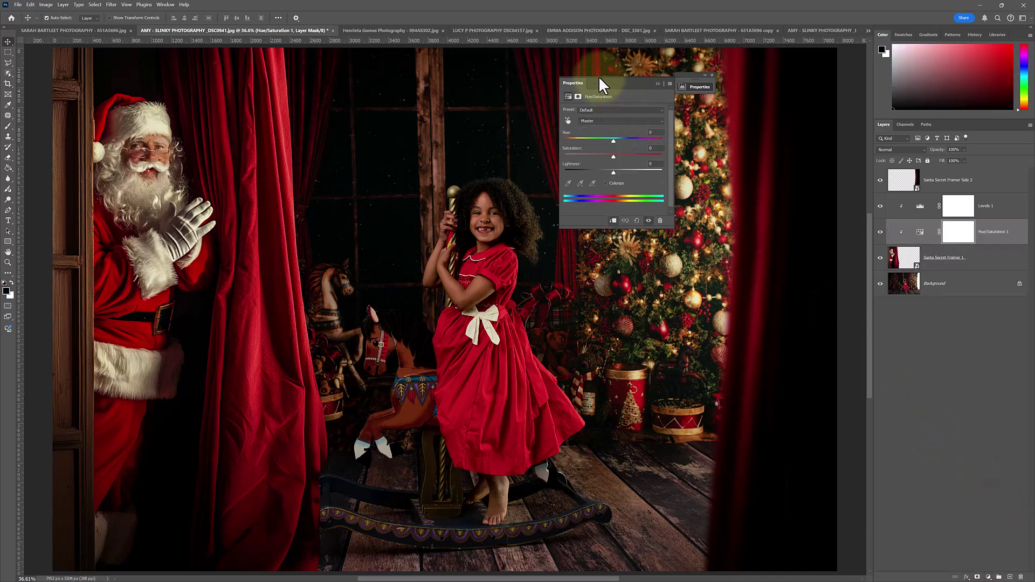
left_click_drag(600, 78, 616, 83)
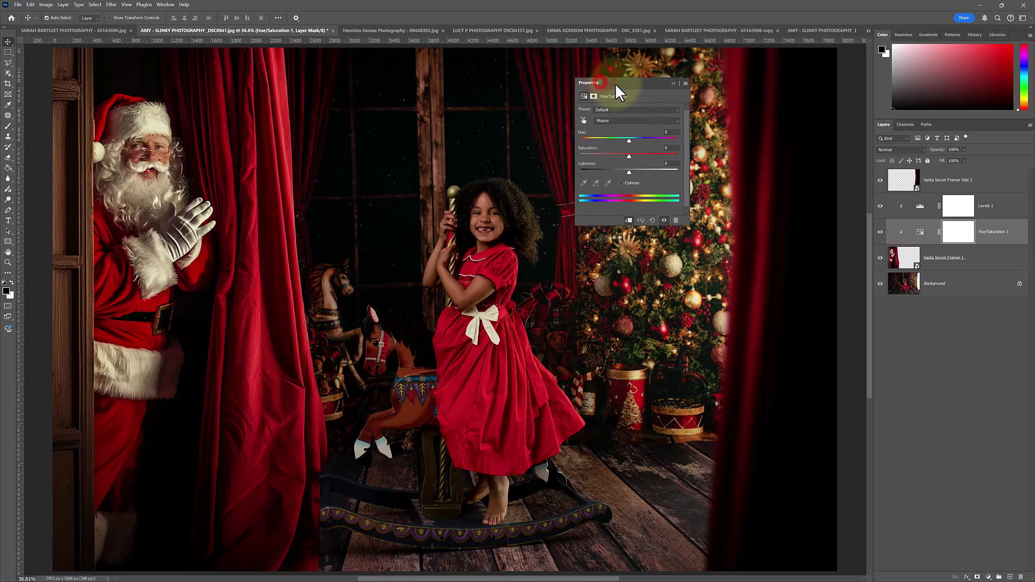
Step: Set the Yellows to hue -4 and saturation -14 in the Hue/Saturation adjustment, and collapse its properties
left_click(623, 119)
left_click(616, 142)
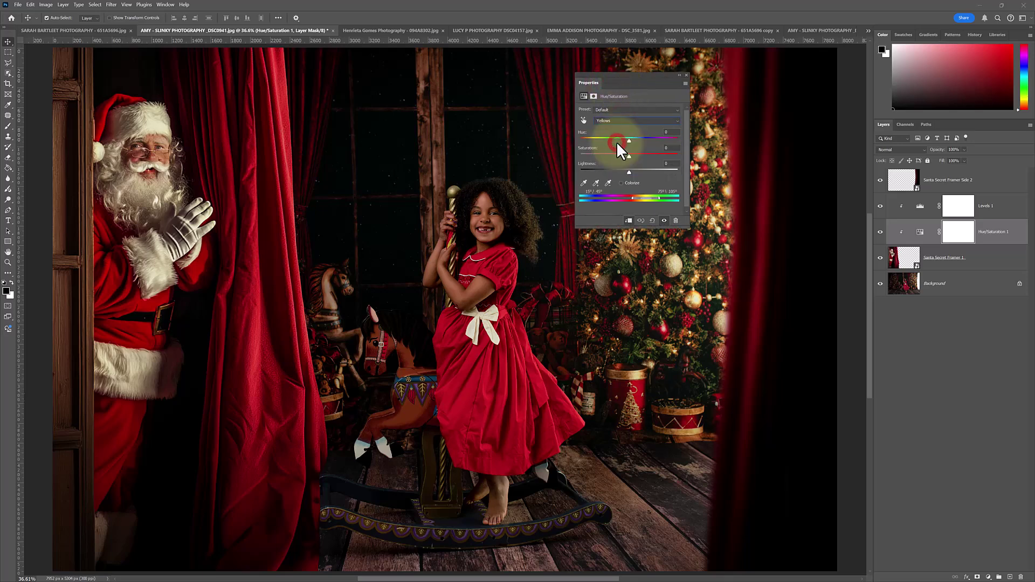
left_click_drag(629, 156, 623, 155)
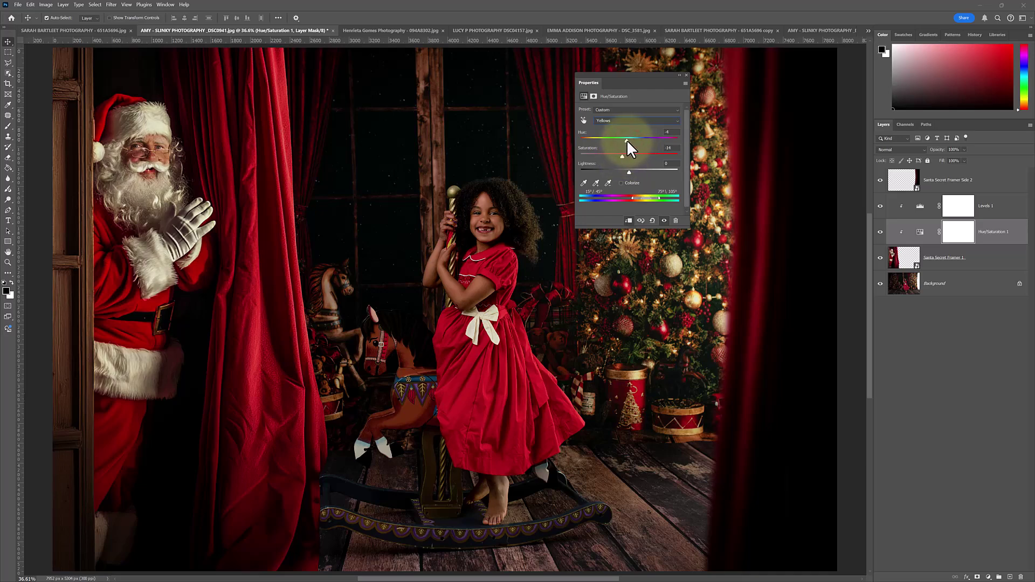
left_click(680, 75)
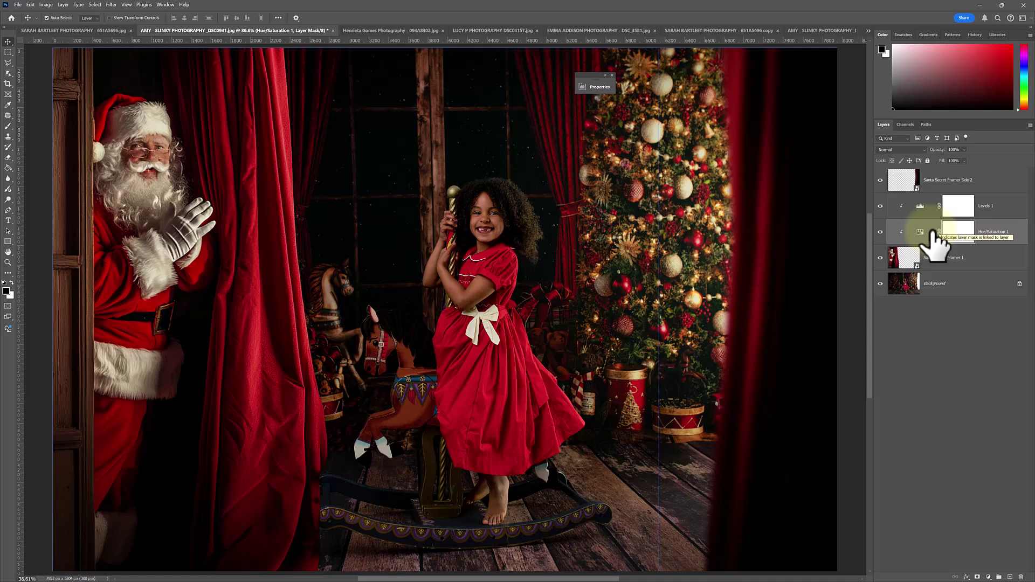
Step: Compare the original rocking horse photo with the color-adjusted Santa composite by toggling layer visibility at the Background
key("z")
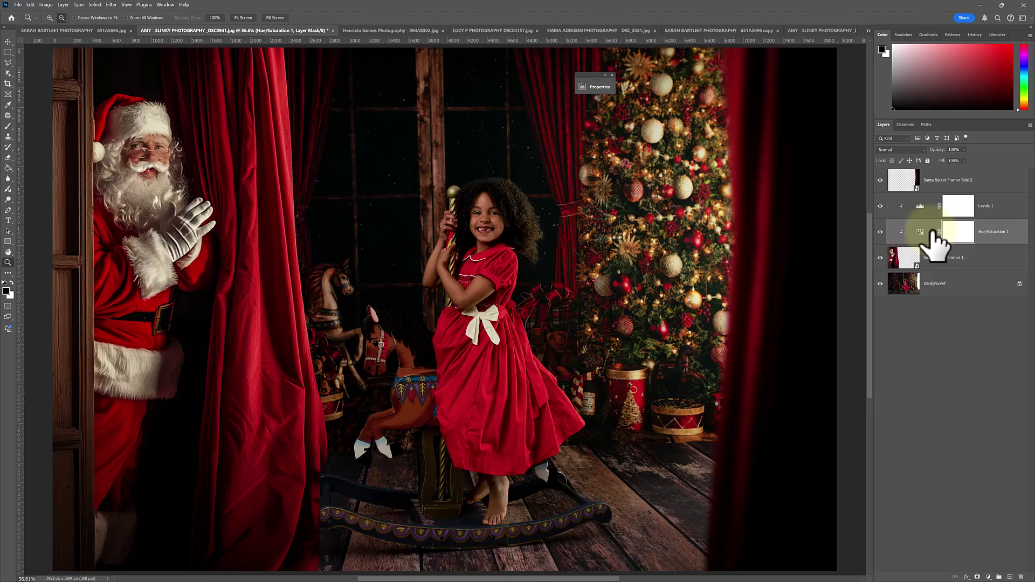
left_click(880, 284)
left_click(881, 284)
left_click(880, 284, "alt")
left_click(880, 285, "alt")
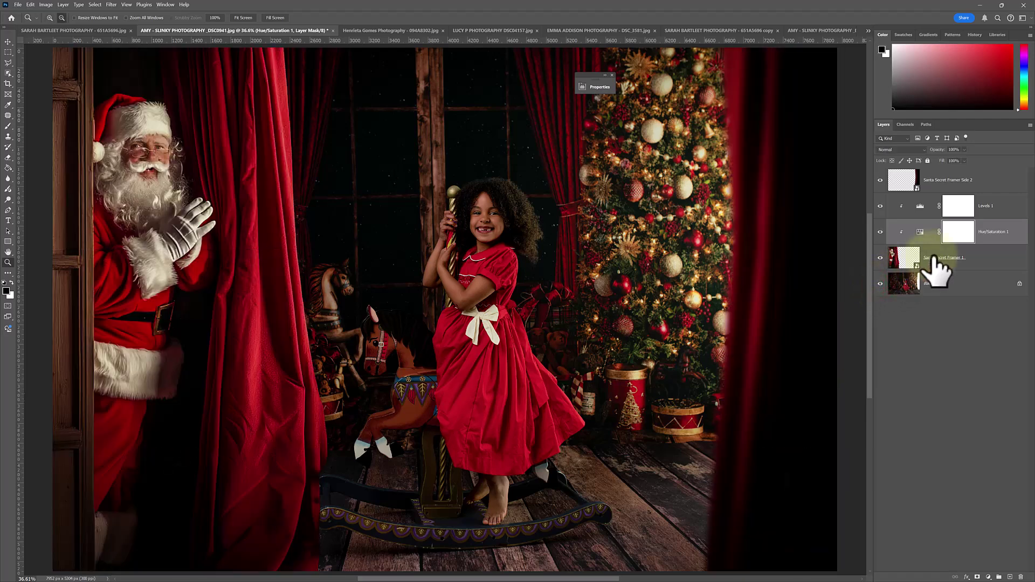